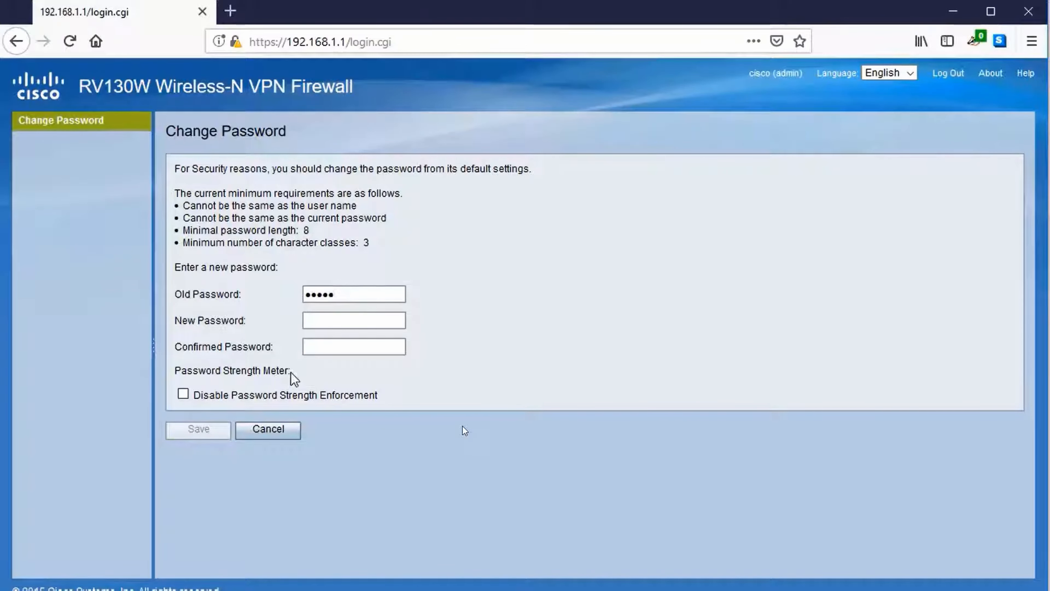
Step: Enter a new administrator password, confirm it, and save it to the router
left_click(334, 319)
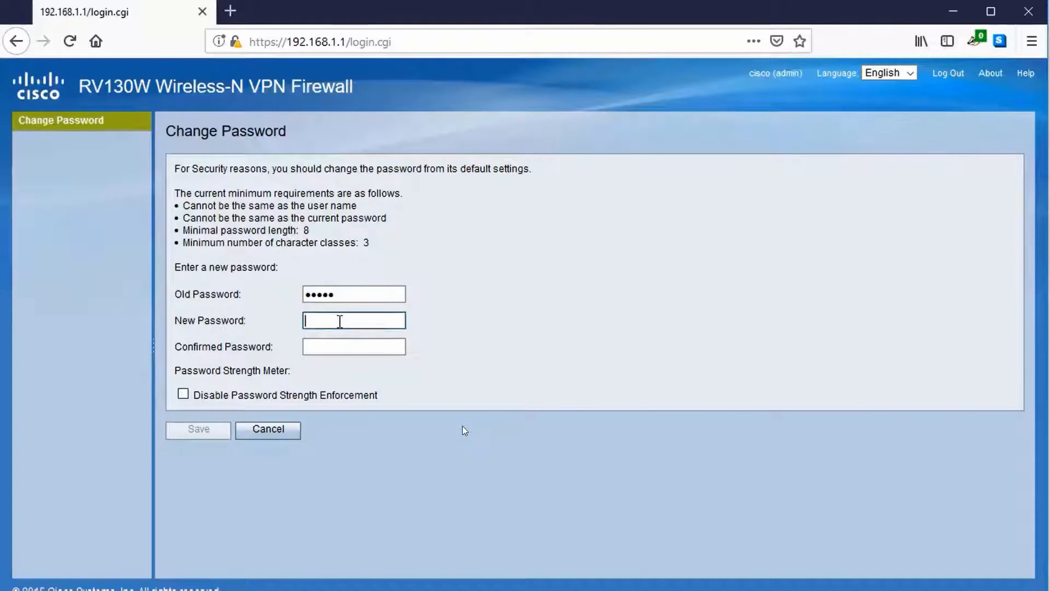
type("cisco")
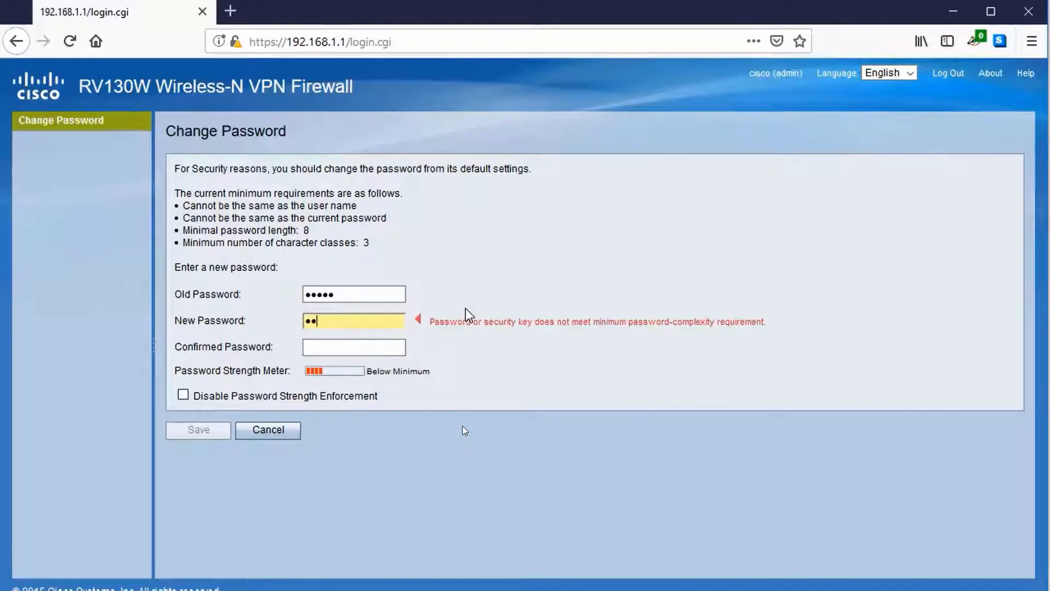
type("Cisco123!")
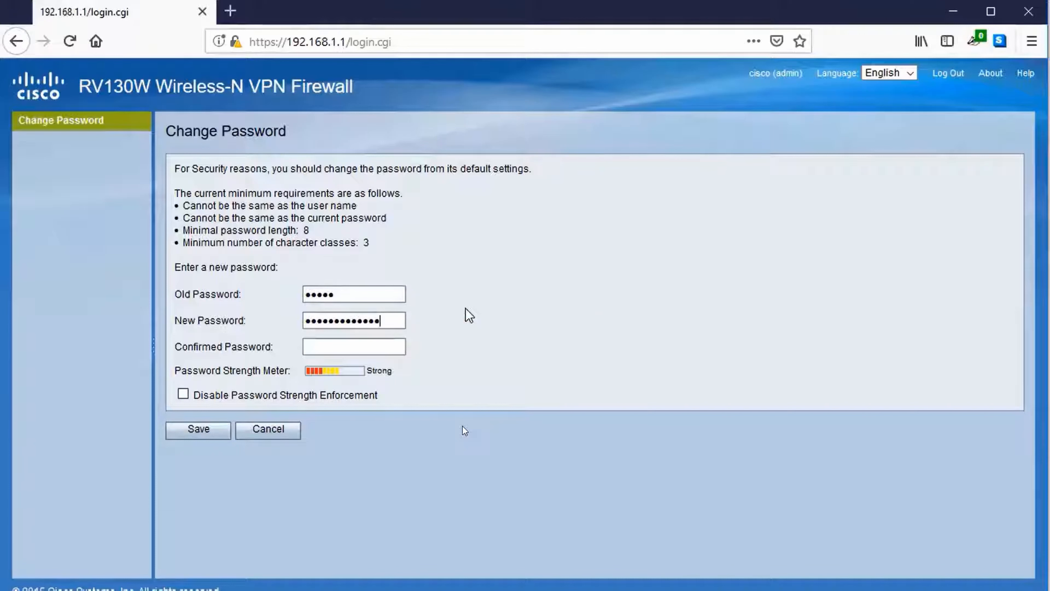
key("Tab")
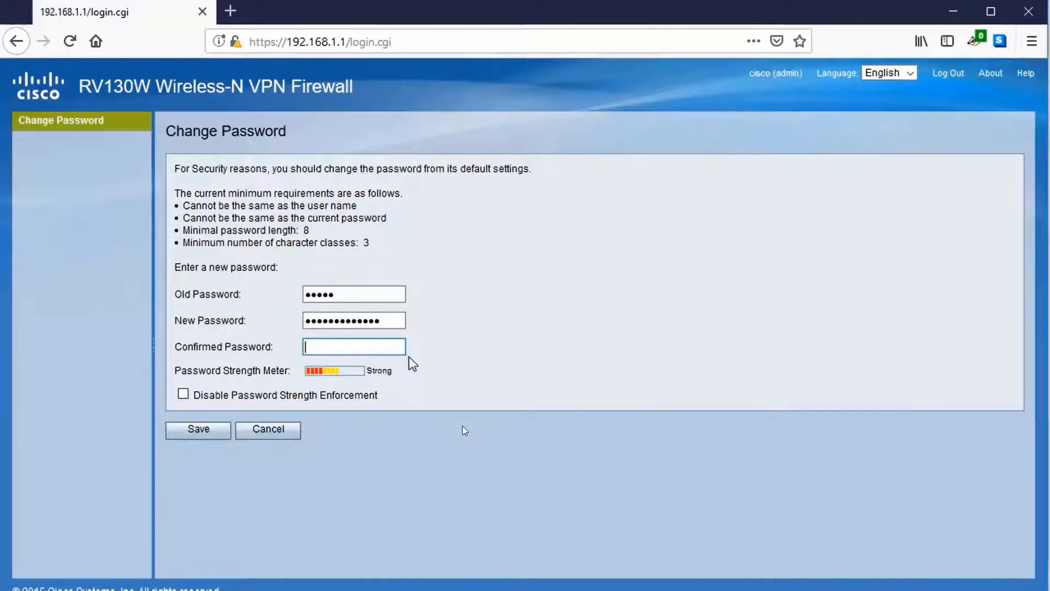
type("Cisco123!")
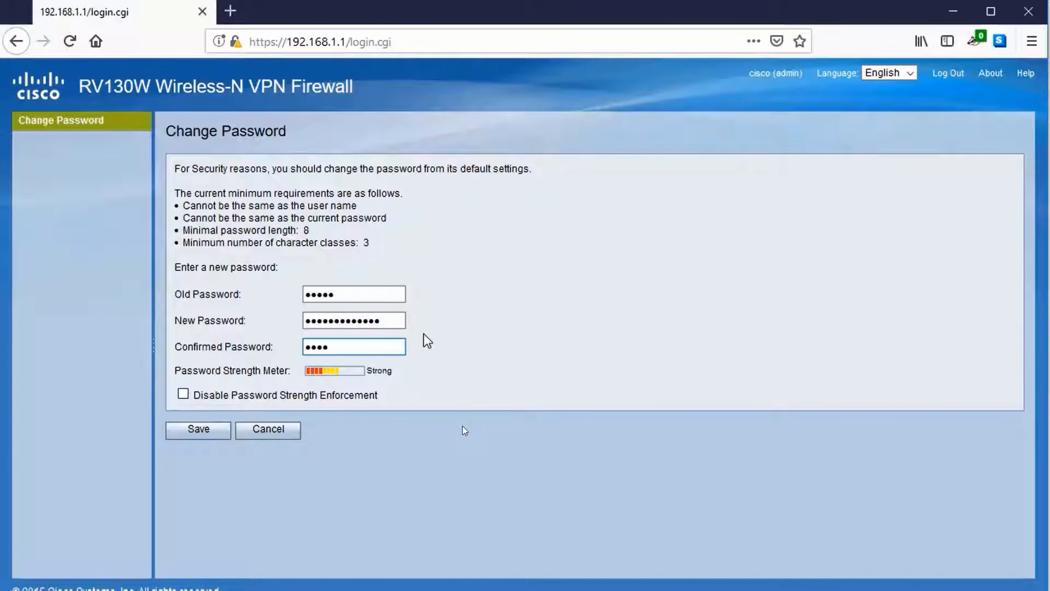
type("1234")
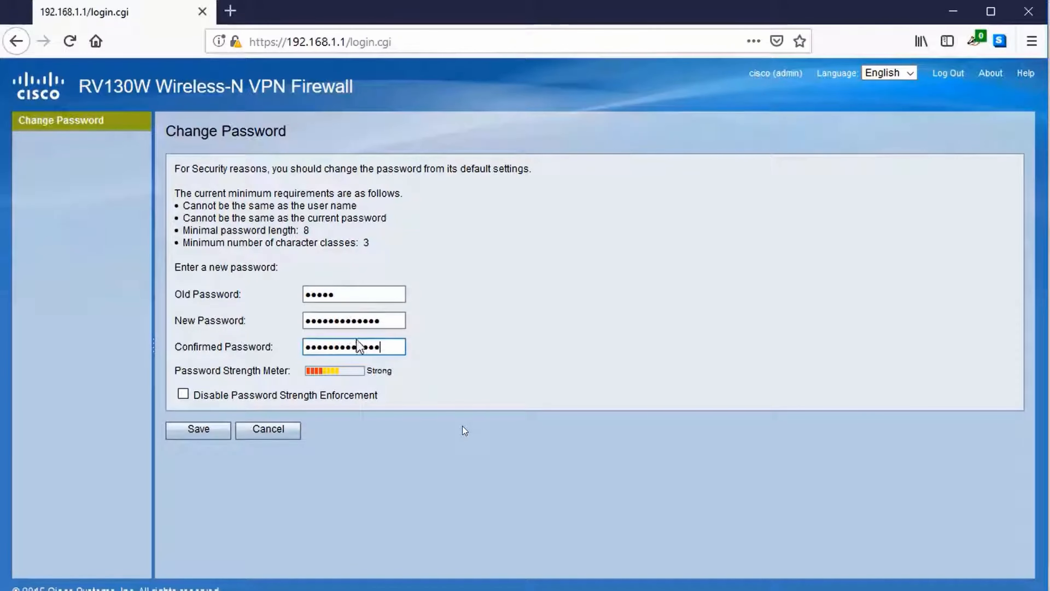
left_click(200, 429)
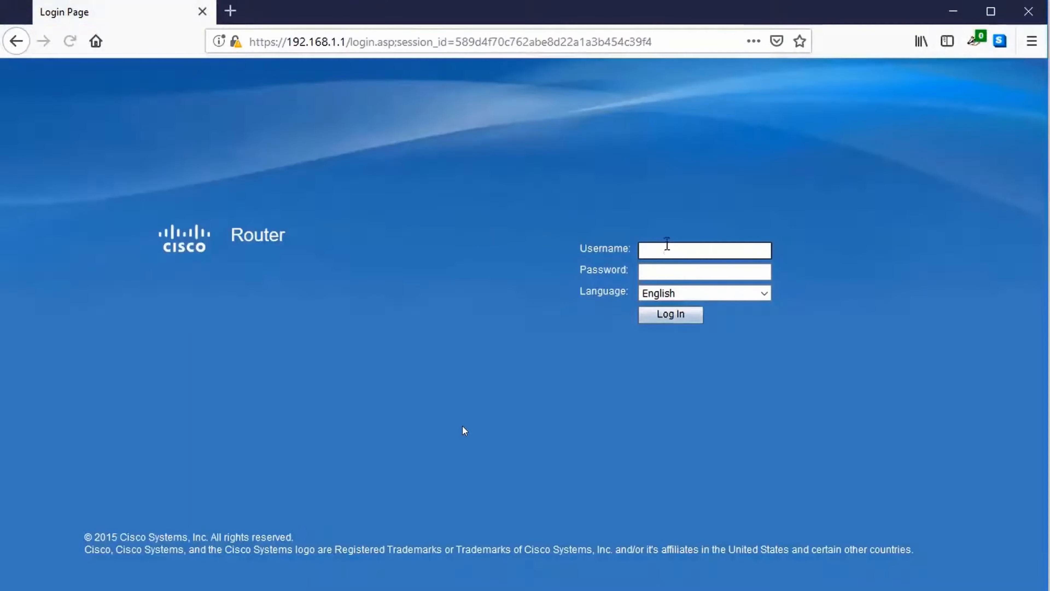
Step: Sign back in with the administrator username and the new password
type("cisco")
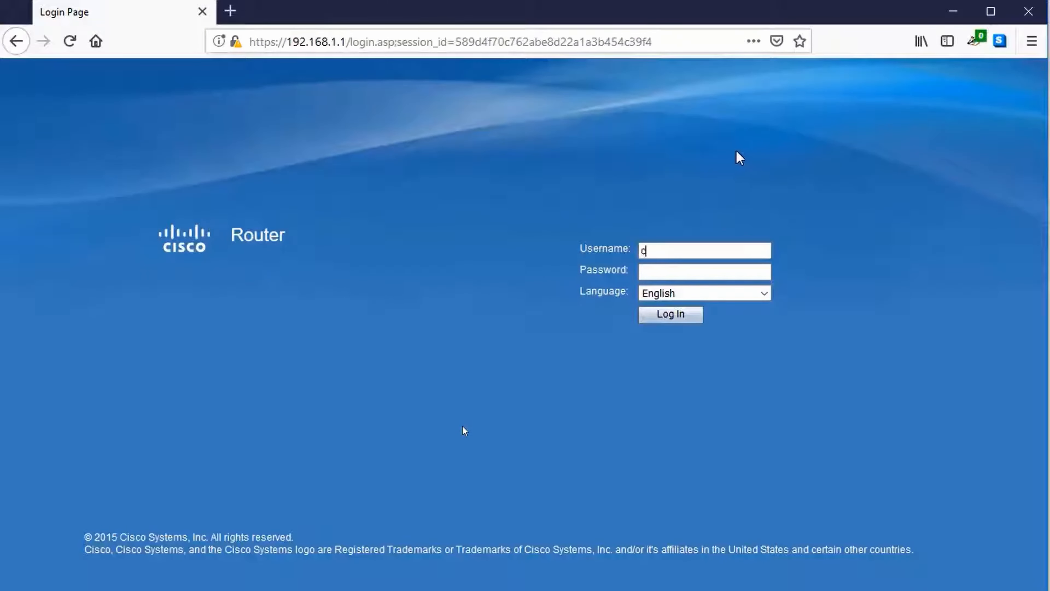
key("Tab")
type("cisc*********")
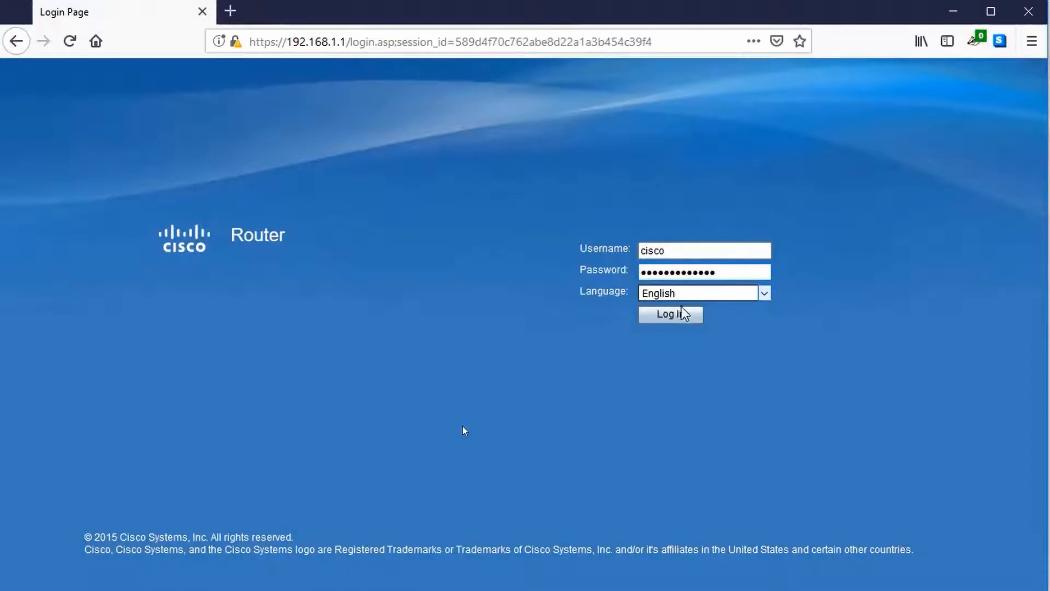
left_click(680, 313)
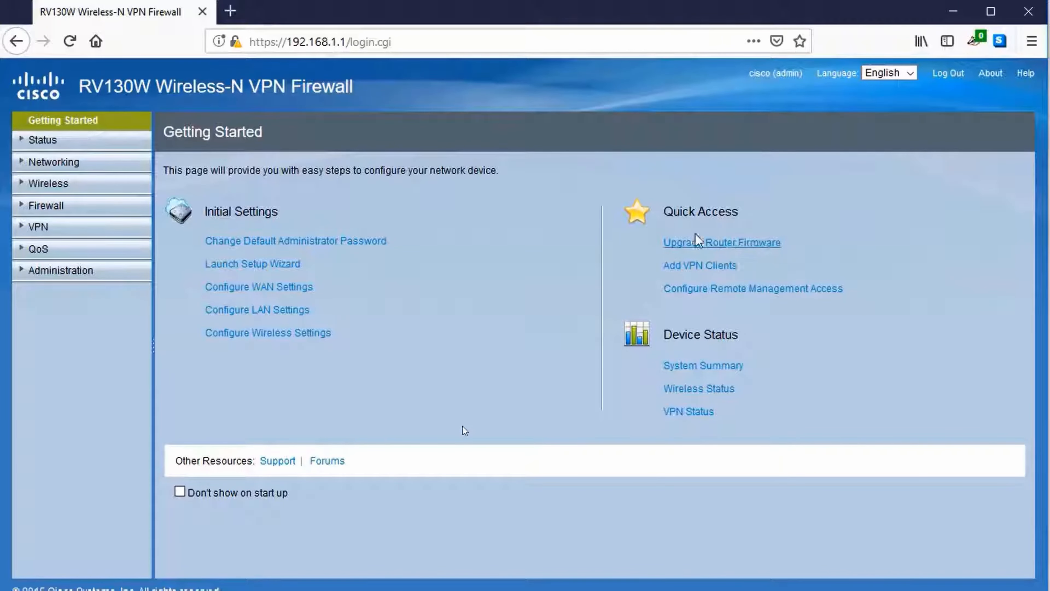
Step: On Networking > WAN, keep connection type DHCP and DNS source Get Dynamically from ISP
left_click(66, 165)
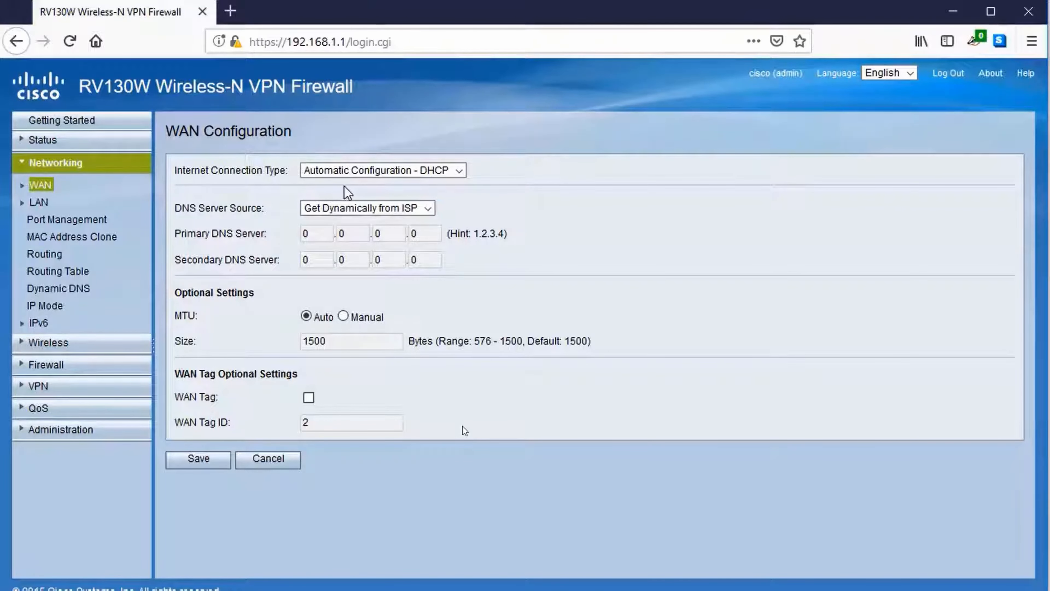
left_click(342, 173)
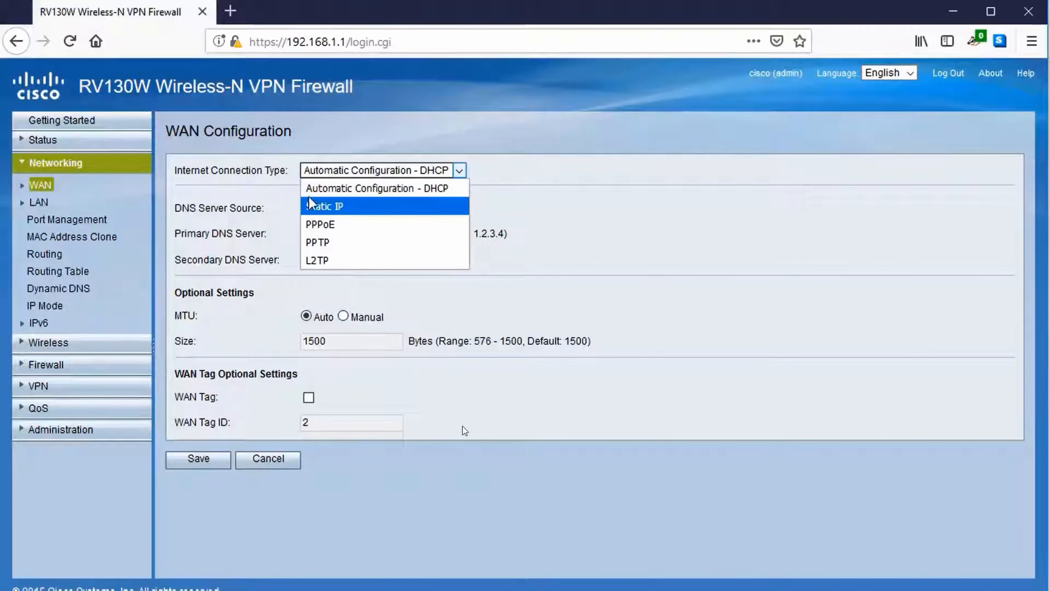
left_click(255, 184)
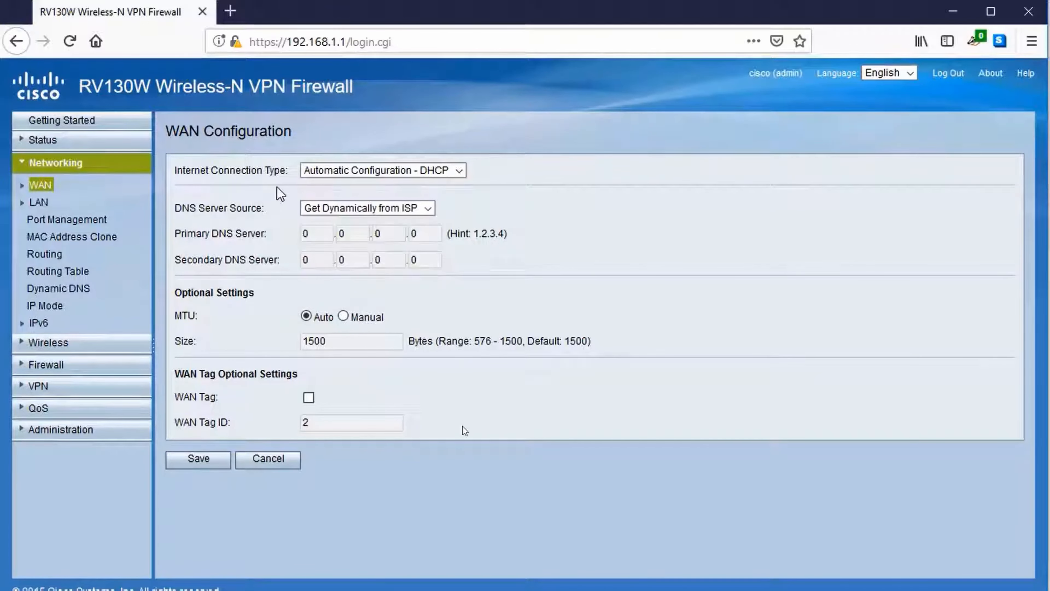
left_click(329, 209)
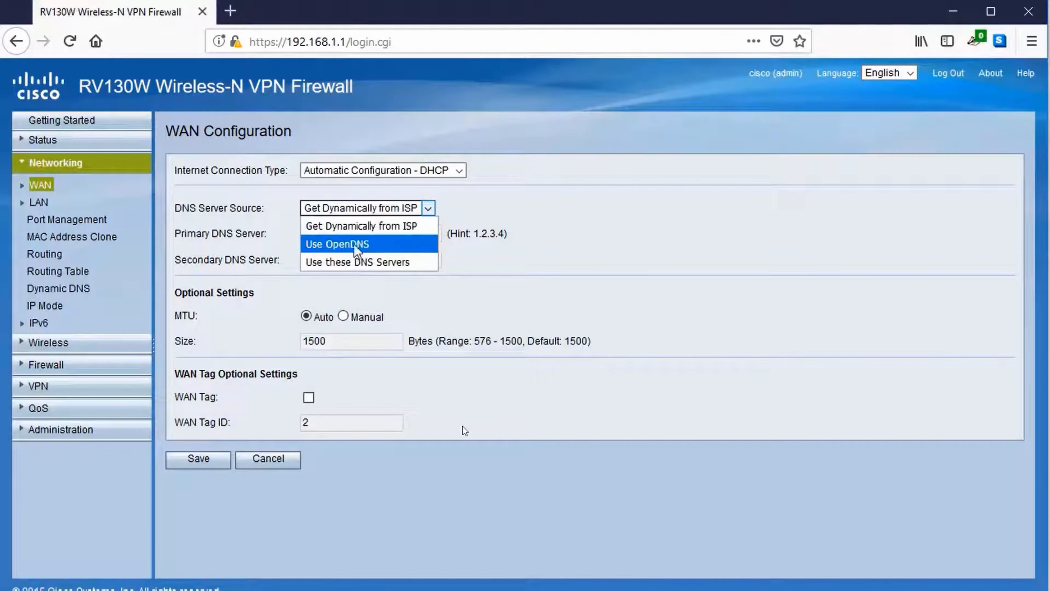
left_click(272, 215)
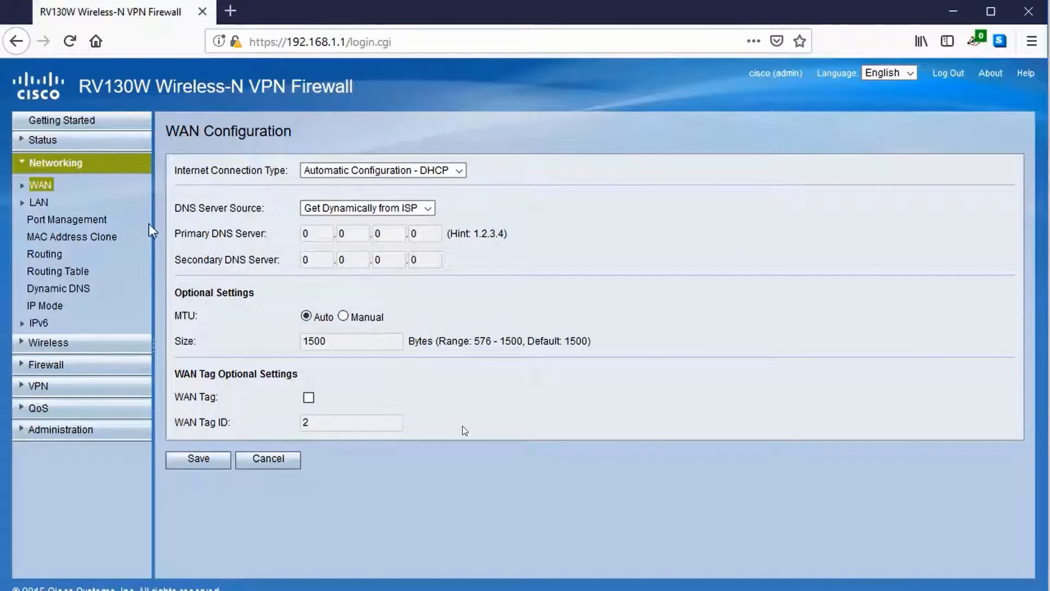
left_click(46, 203)
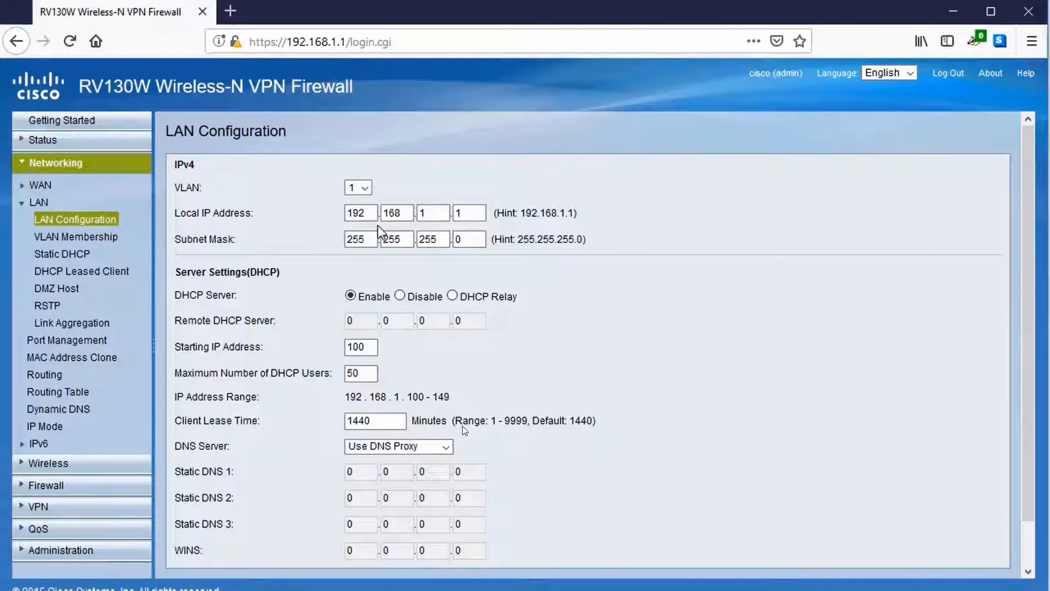
Step: Scroll down the LAN Configuration page to view the DHCP server settings
scroll(377, 225, "down", 2)
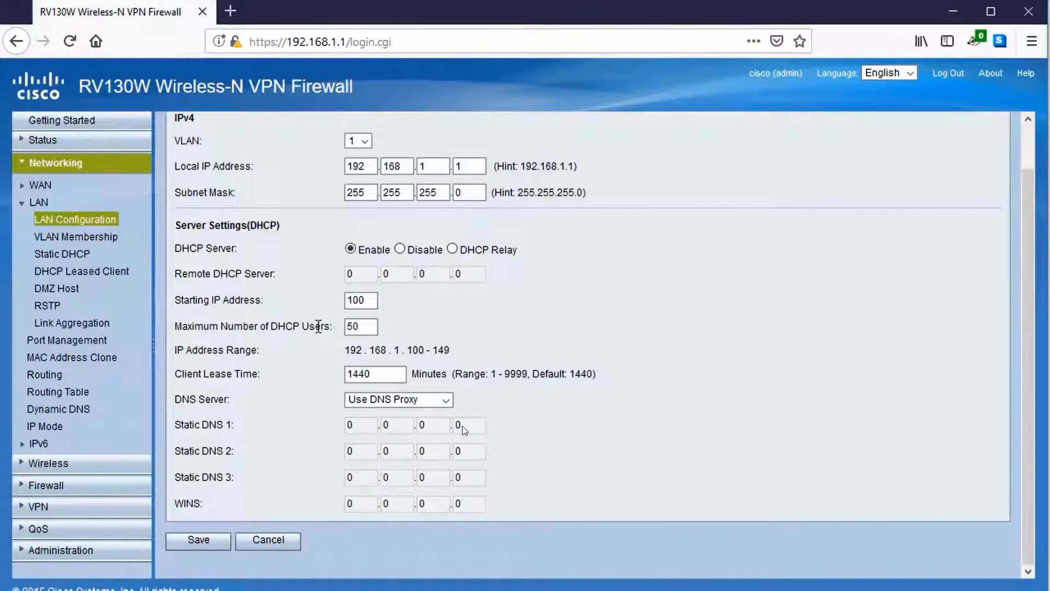
Step: Change the maximum DHCP users from 50 to 100, keeping DNS Server as Use DNS Proxy
left_click(366, 303)
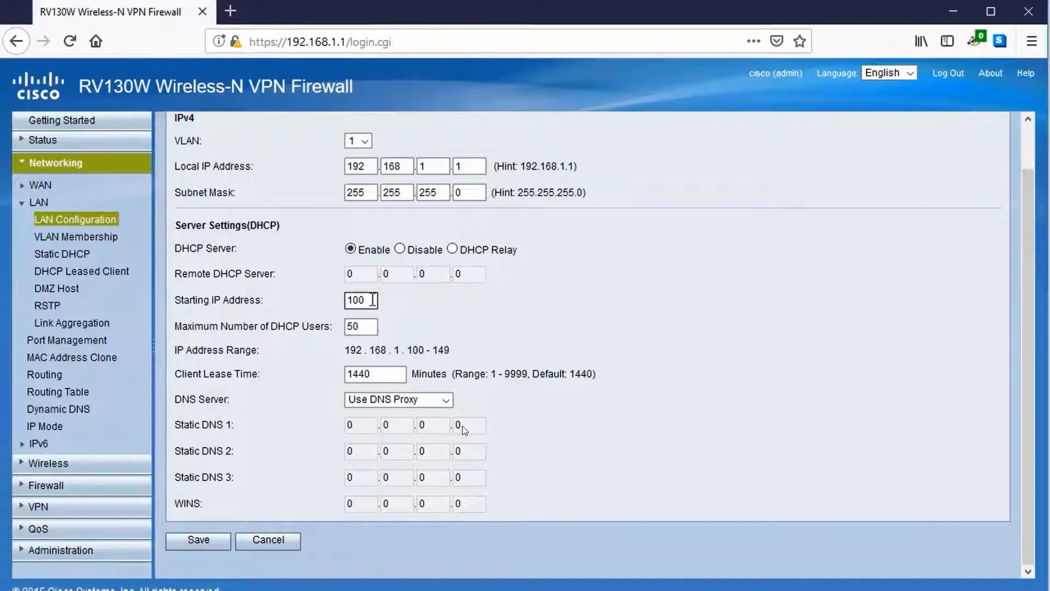
left_click(374, 325)
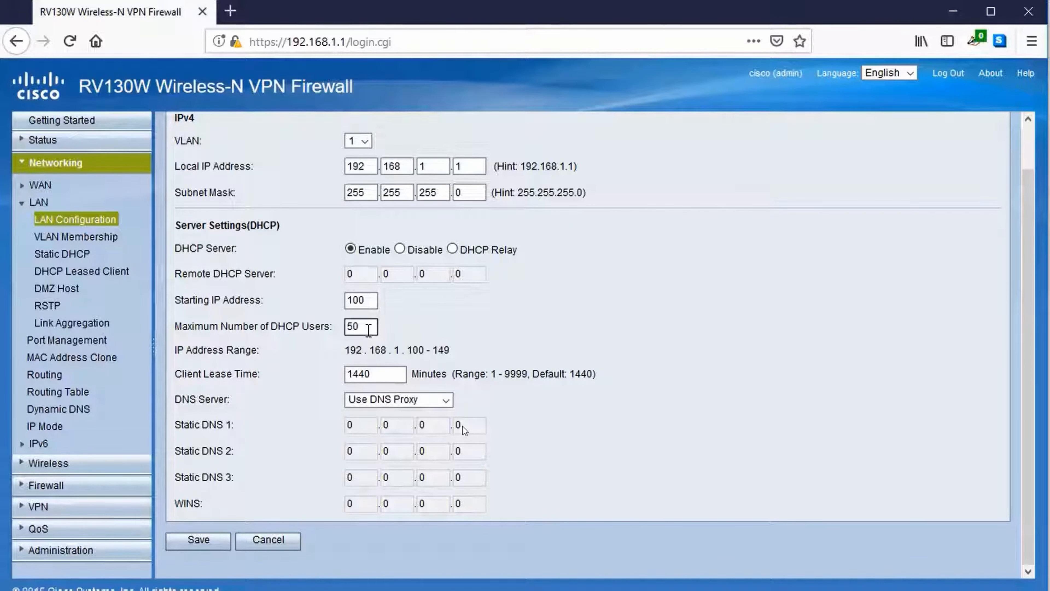
left_click_drag(368, 329, 338, 328)
type("100")
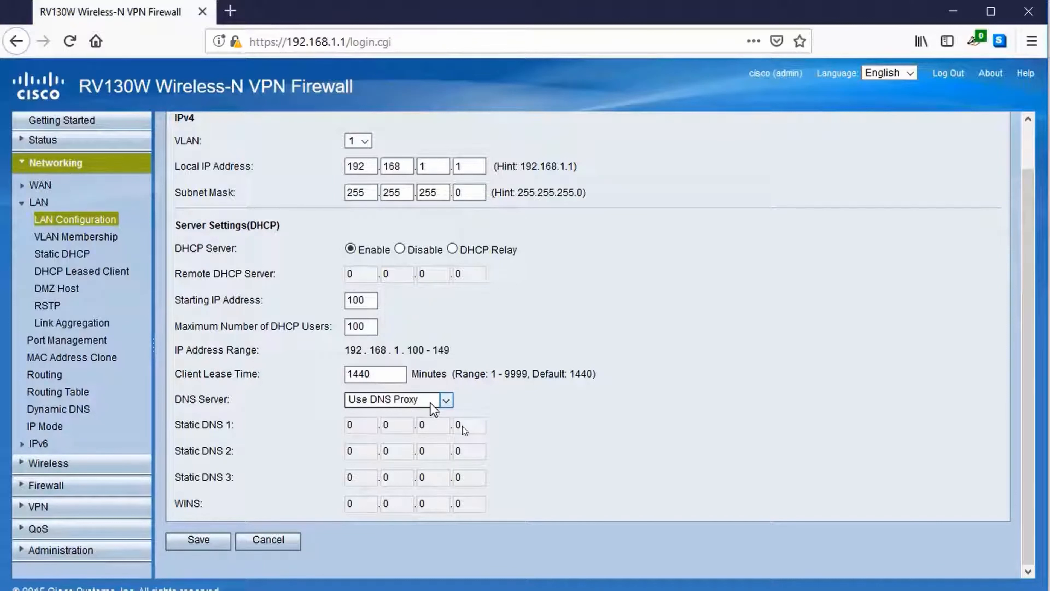
left_click(436, 406)
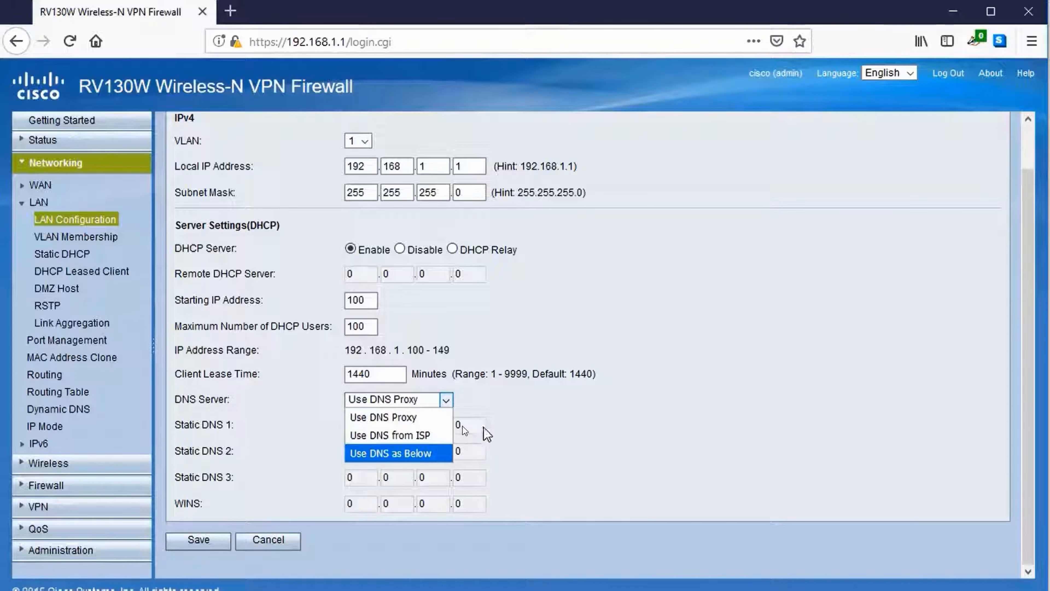
left_click(509, 422)
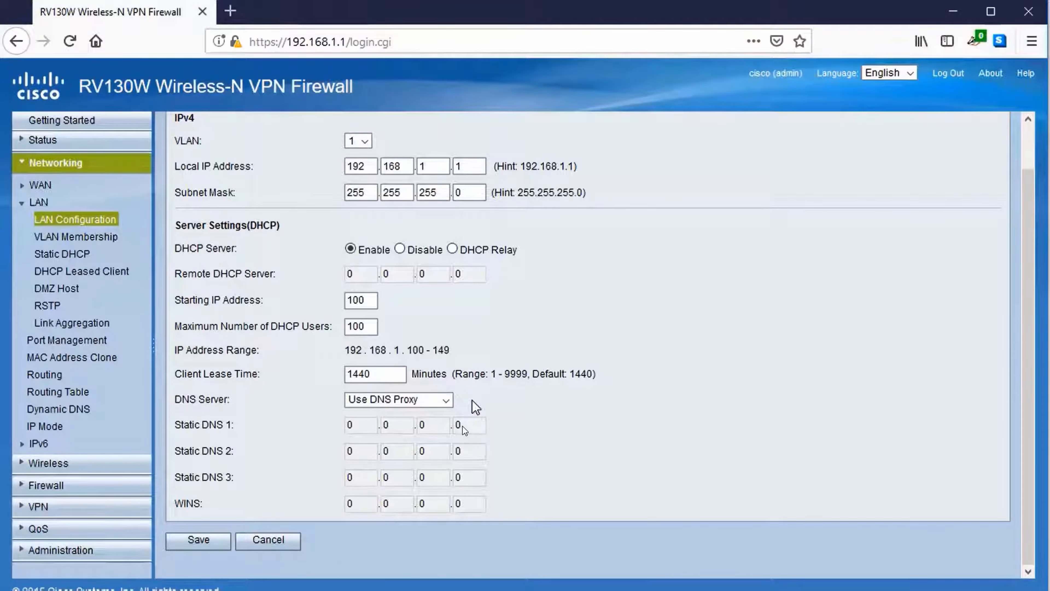
scroll(472, 404, "up", 1)
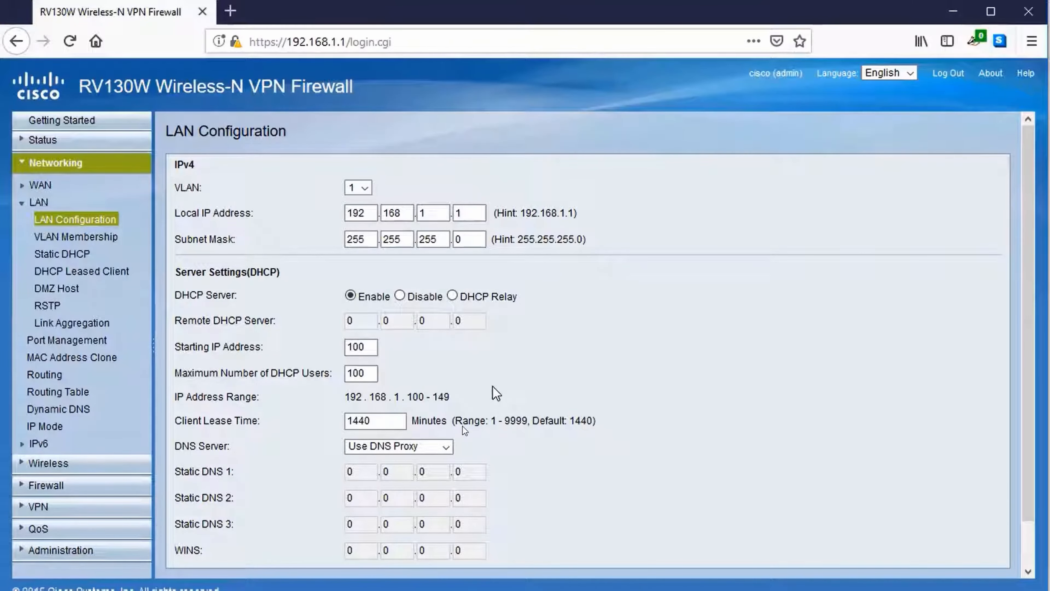
Step: Go to Wireless Basic Settings, discarding the unsaved LAN change
left_click(46, 464)
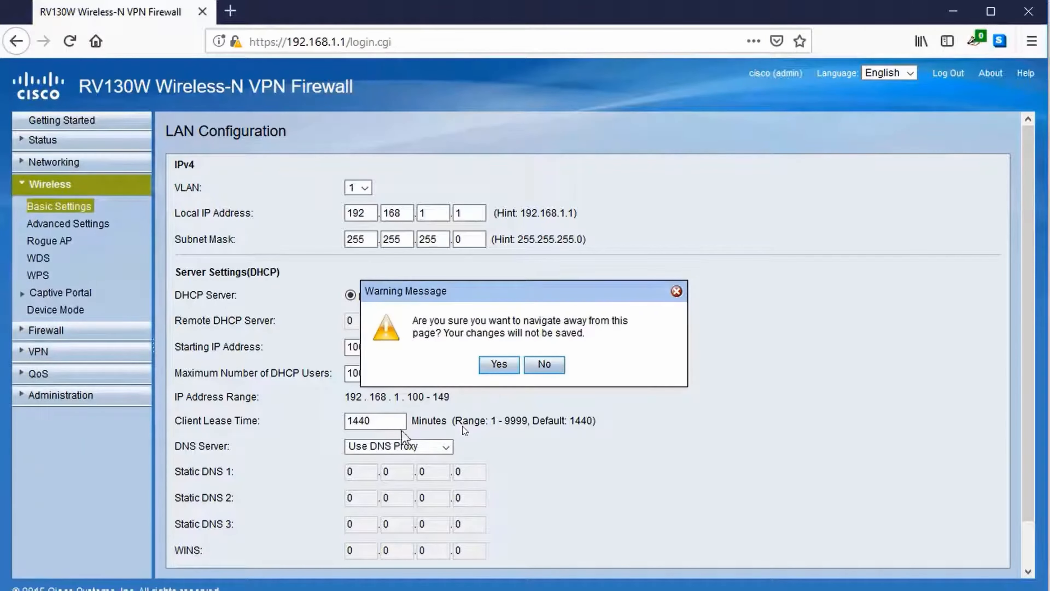
left_click(499, 365)
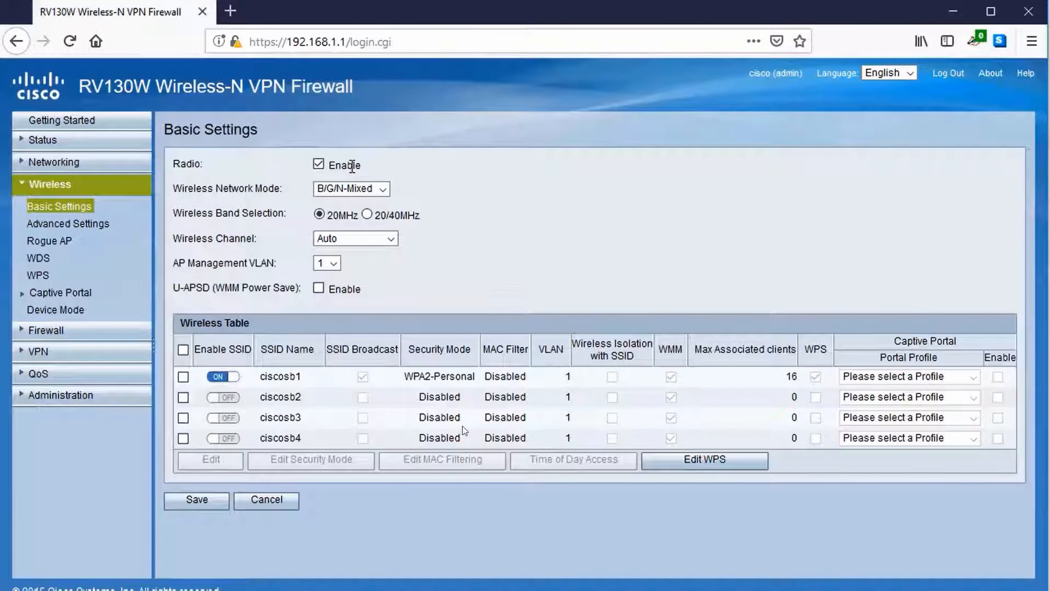
left_click(318, 165)
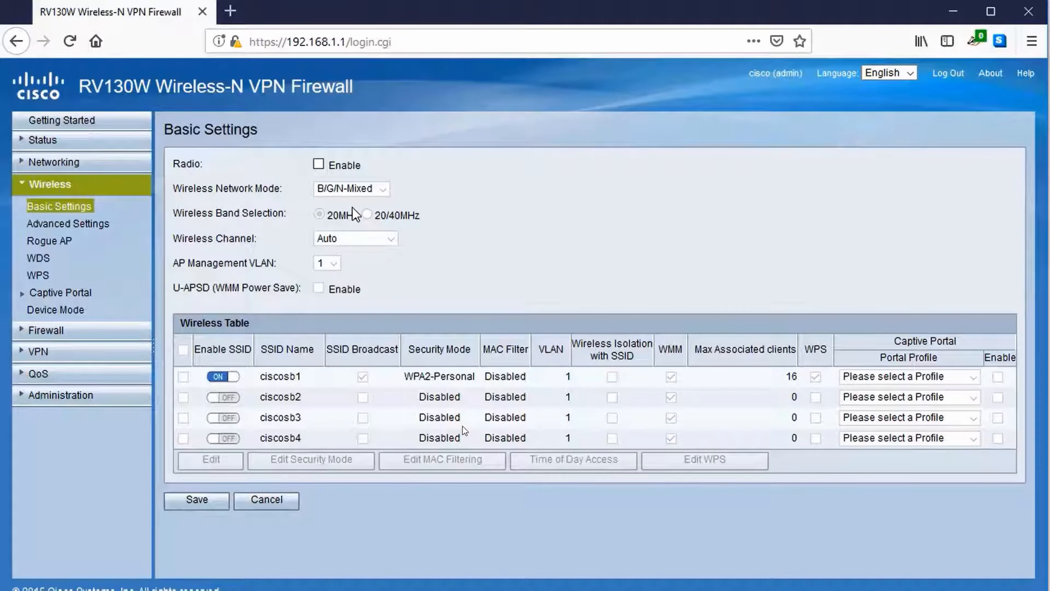
left_click(319, 166)
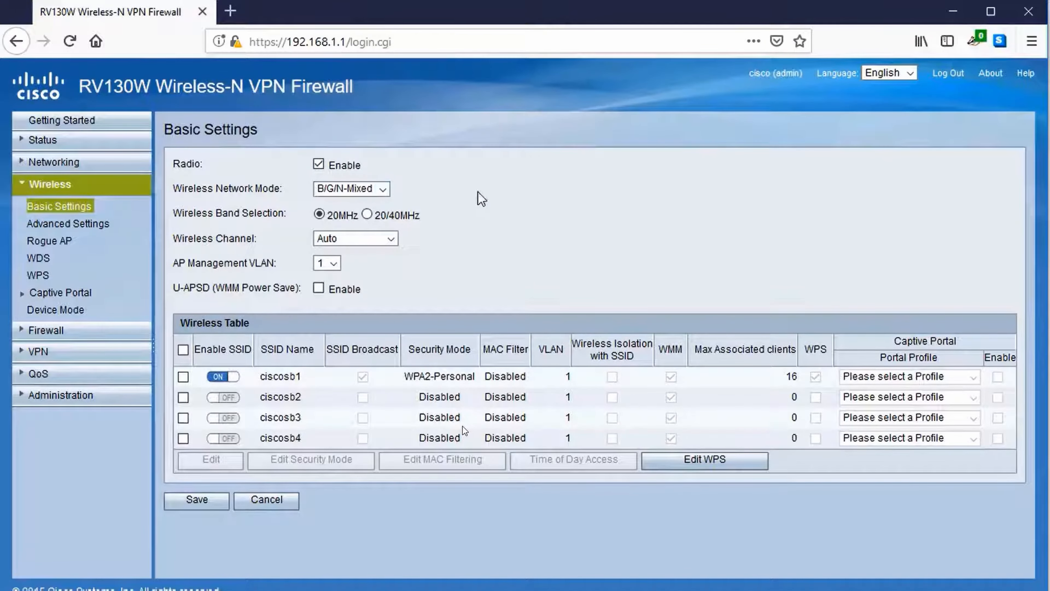
left_click(371, 188)
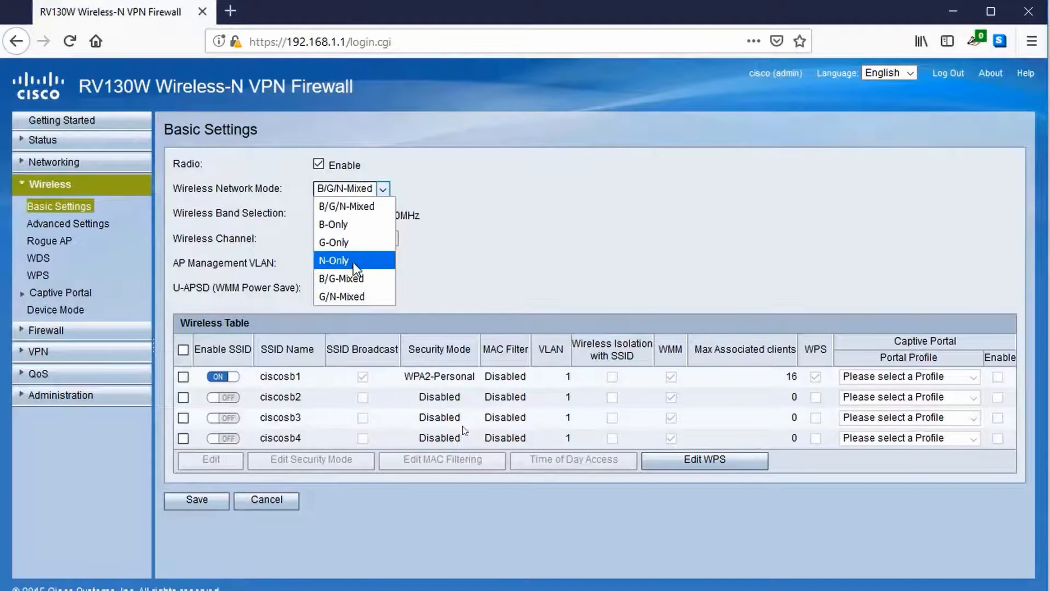
left_click(347, 294)
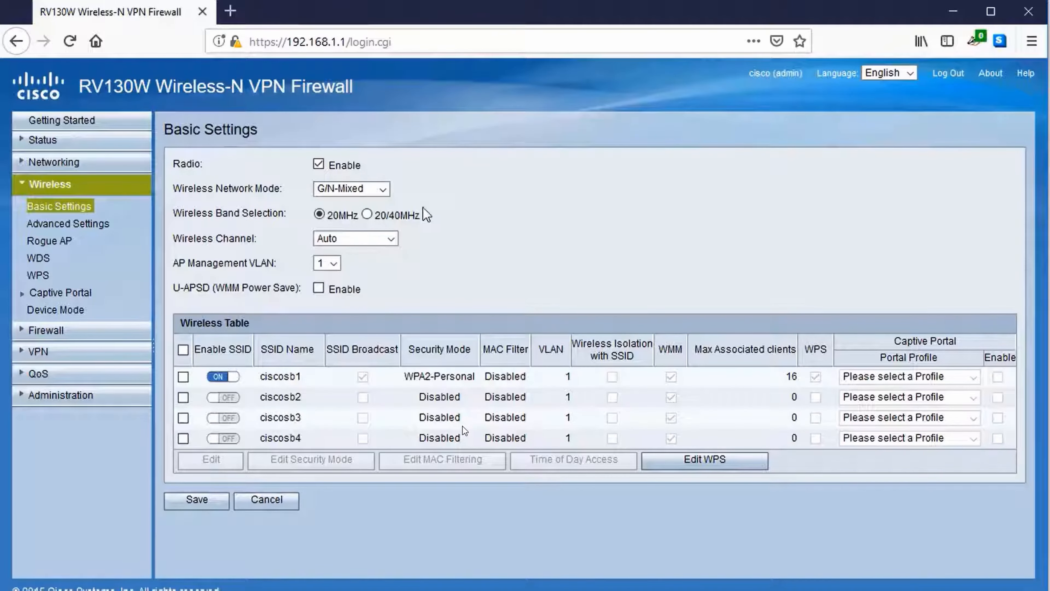
left_click(360, 243)
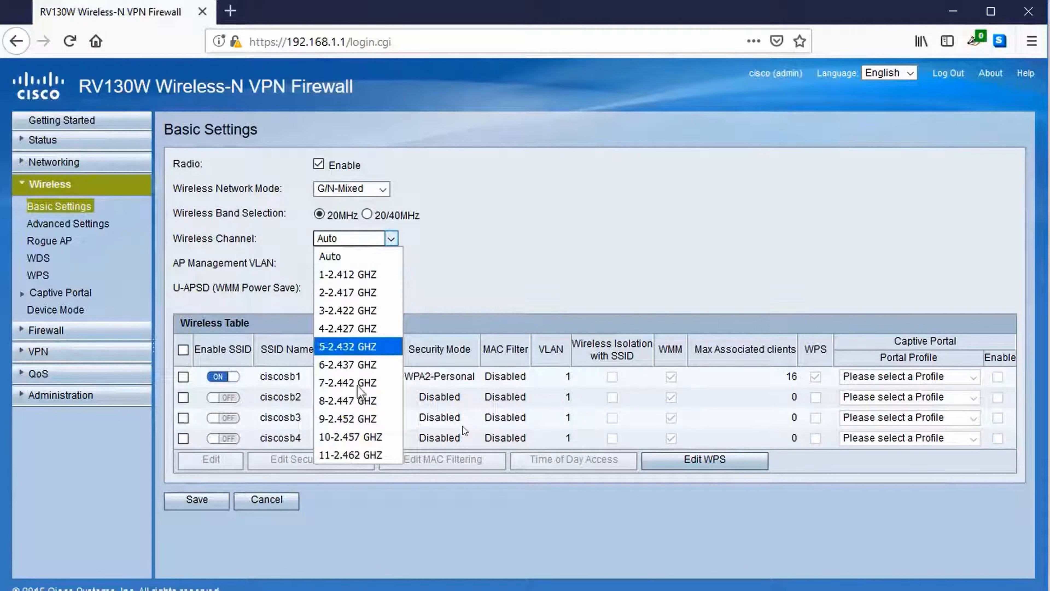
left_click(381, 256)
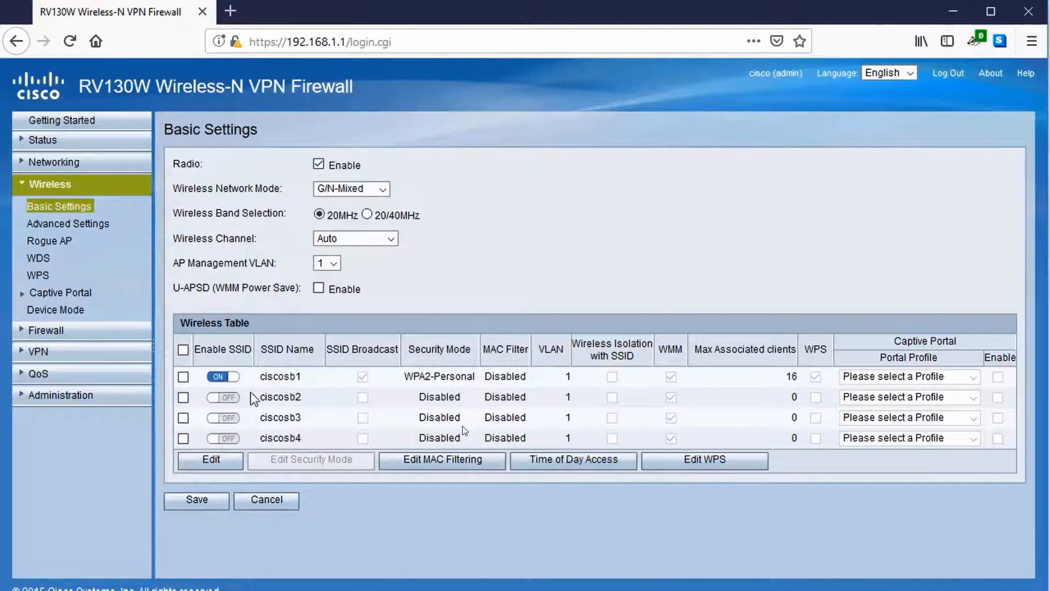
Step: Rename SSID ciscosb1 to businessconnect, raise max associated clients from 16 to 40, and save
left_click(183, 376)
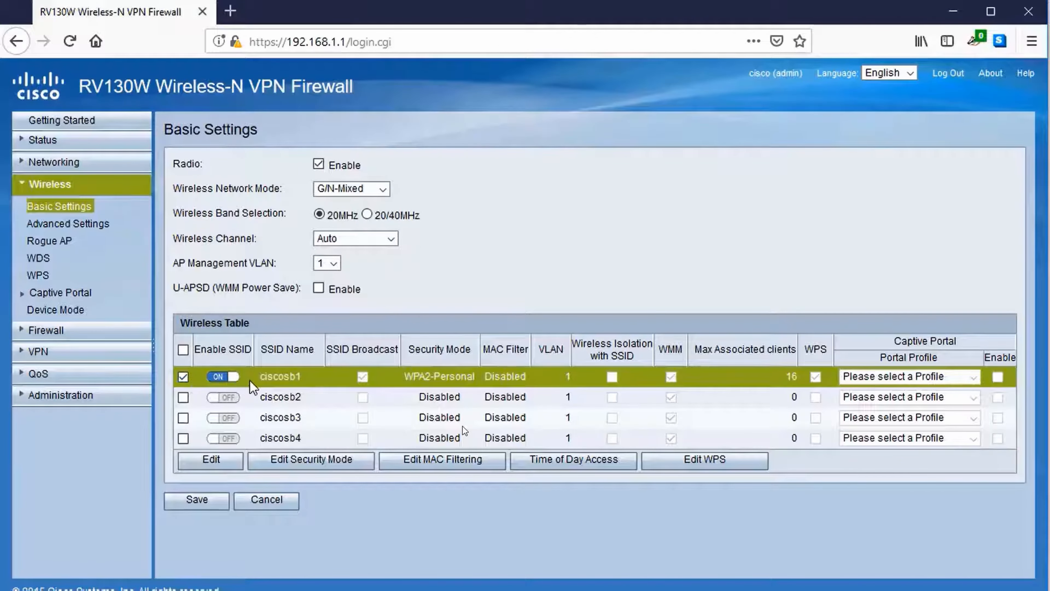
left_click(211, 460)
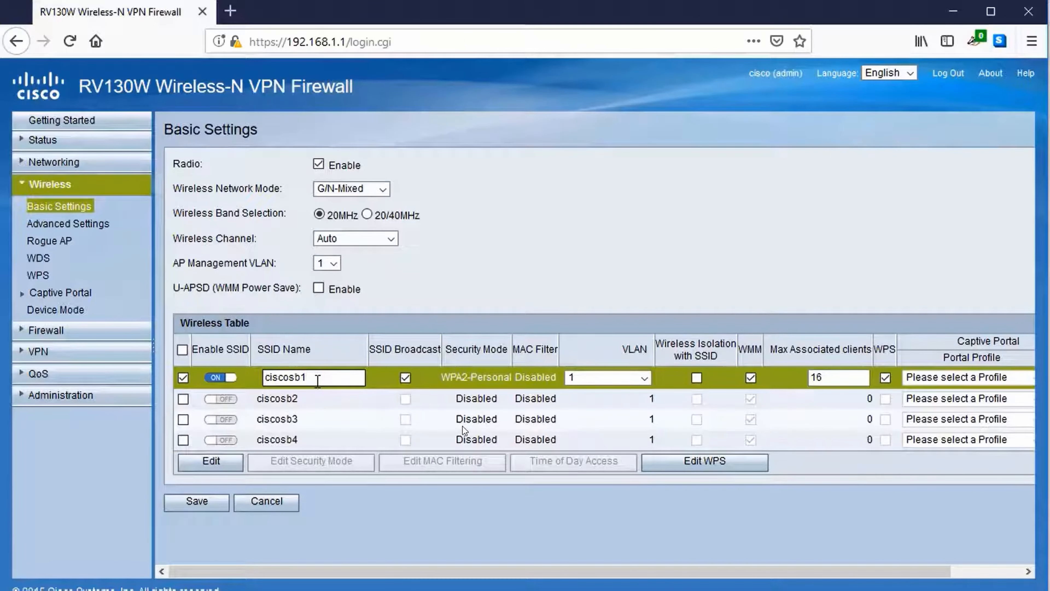
key("ctrl+a")
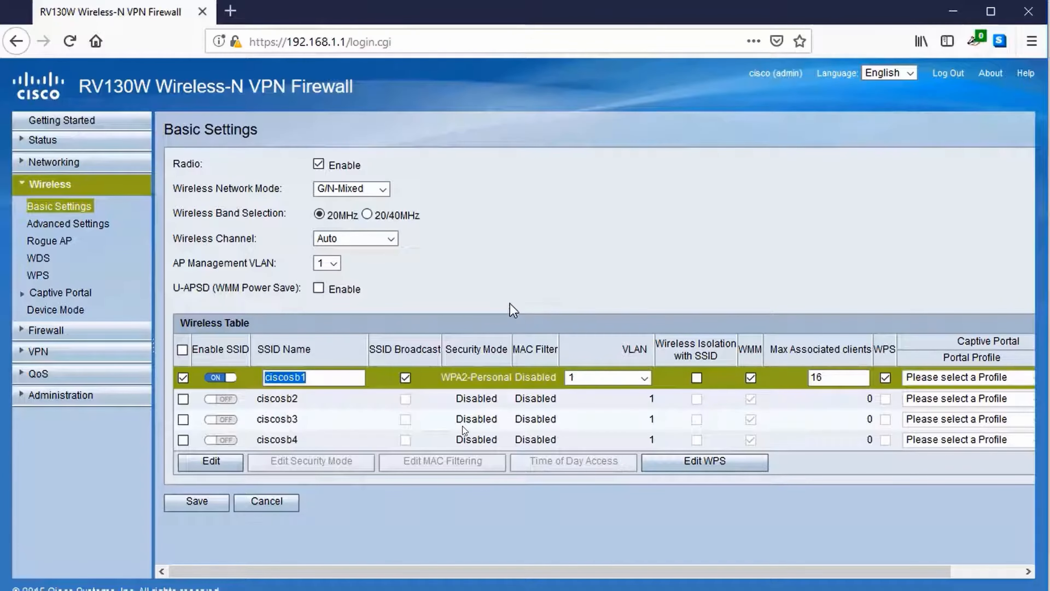
type("business")
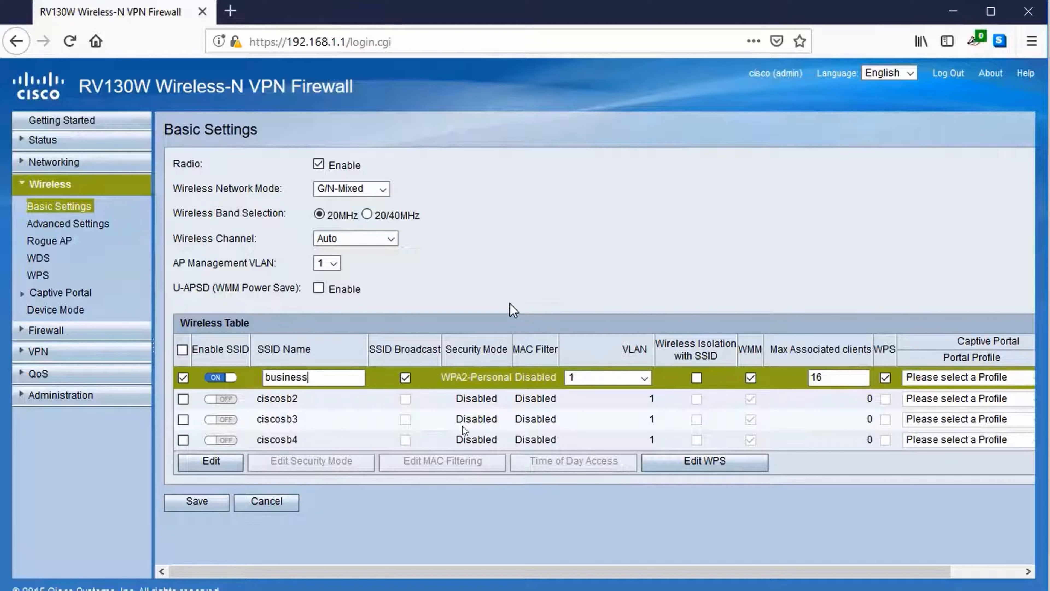
type("connect")
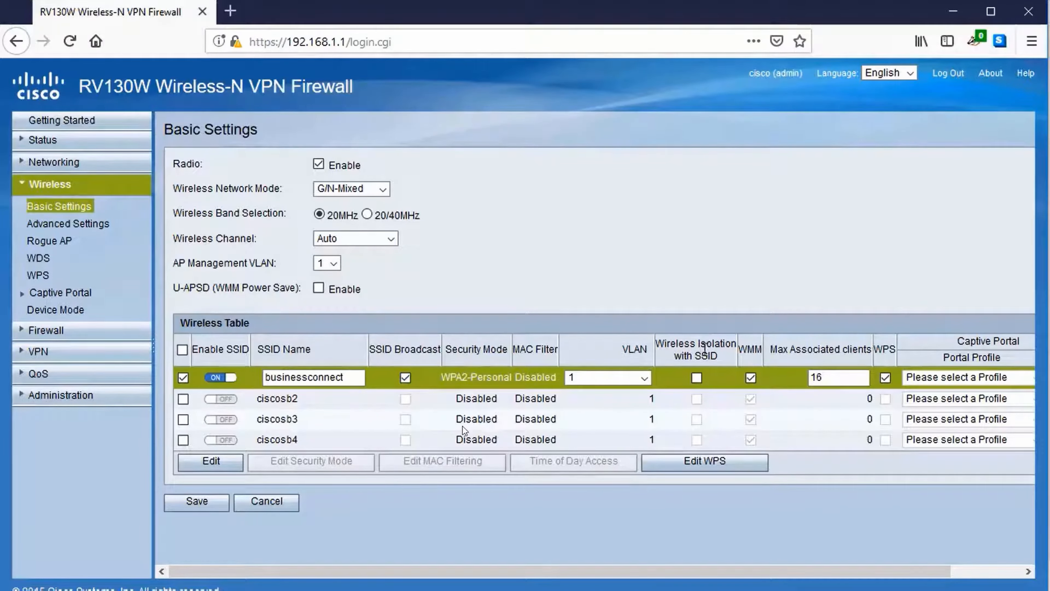
left_click(816, 375)
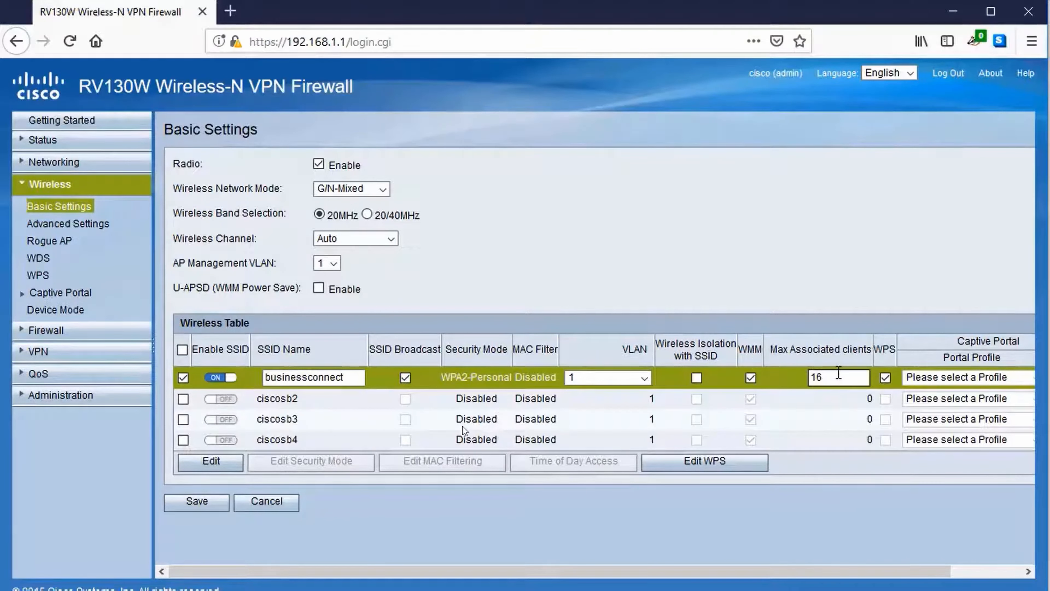
left_click_drag(836, 372, 804, 376)
type("40")
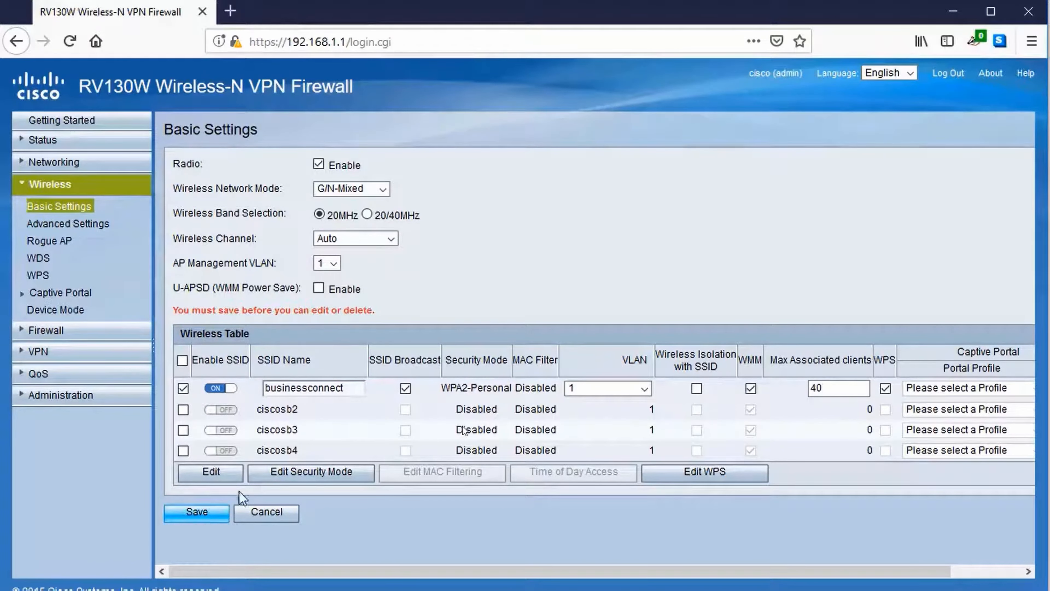
left_click(219, 511)
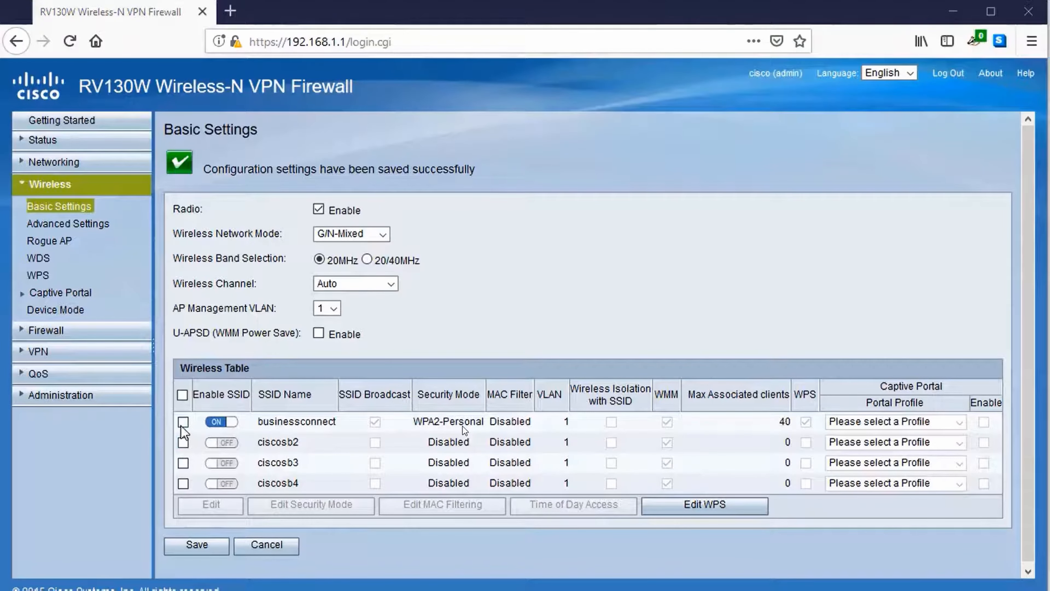
left_click(182, 424)
Step: Open businessconnect's security mode, try WPA2-Personal Mixed, then settle on WPA2-Personal
left_click(319, 504)
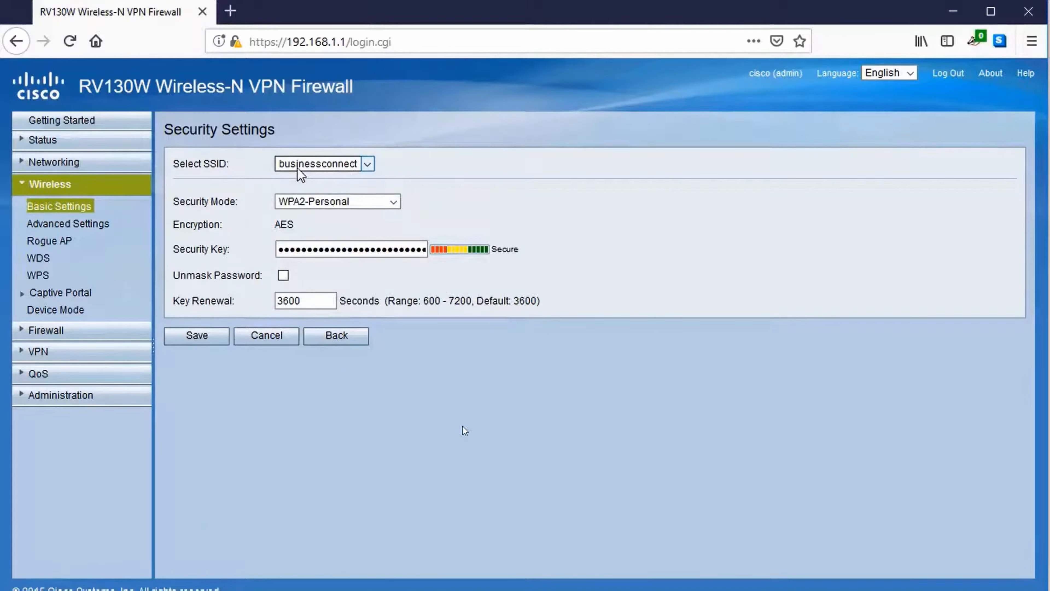
left_click(324, 203)
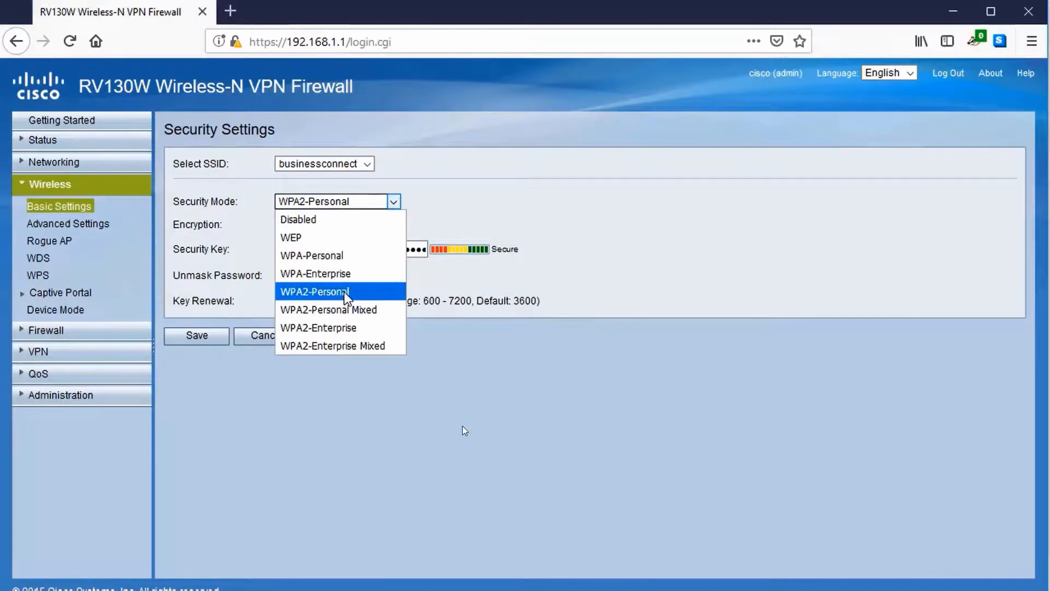
left_click(356, 292)
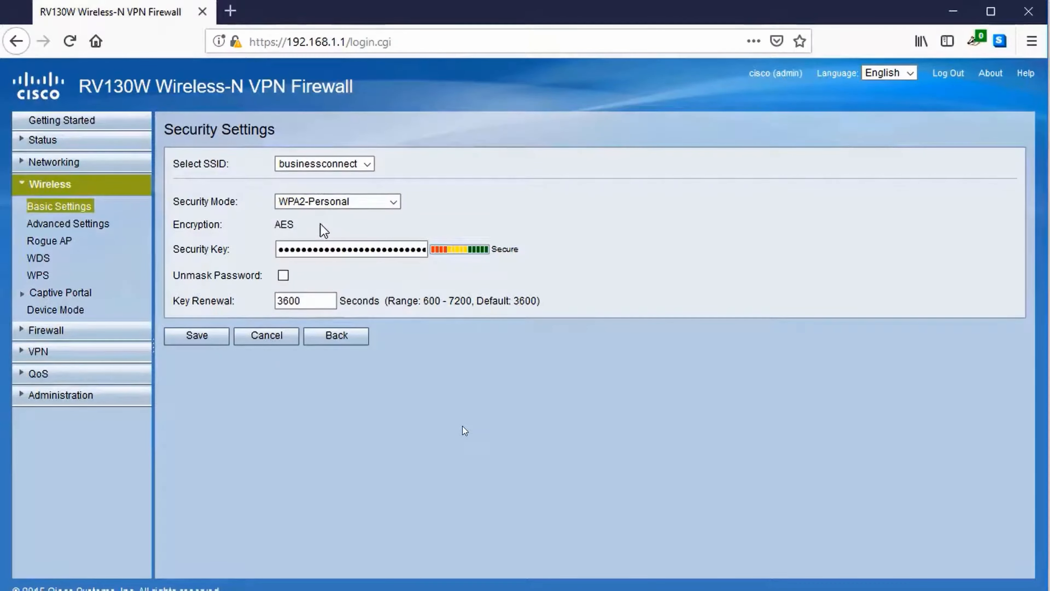
left_click(319, 200)
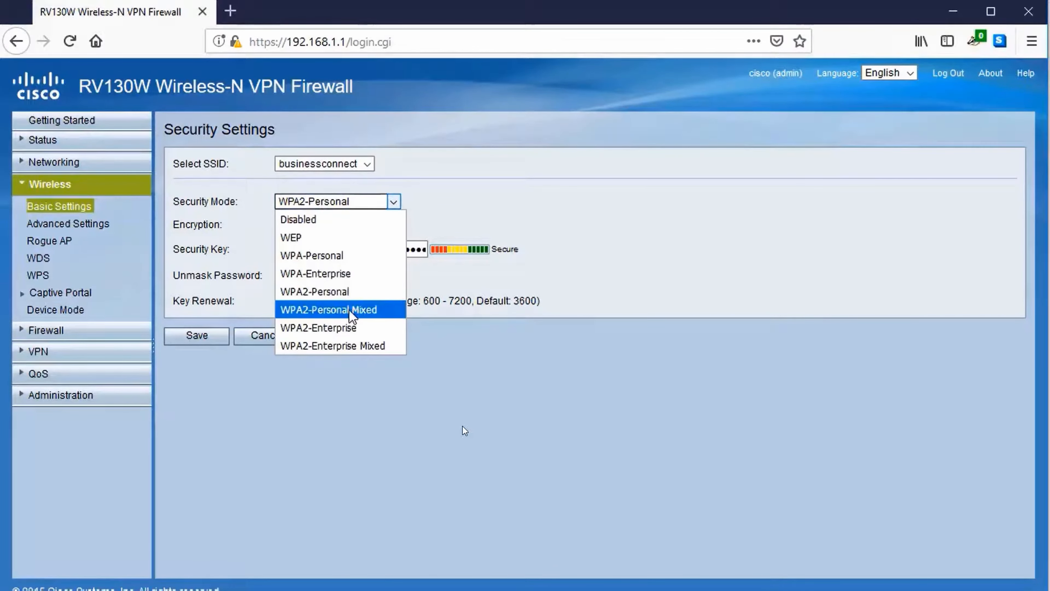
left_click(362, 308)
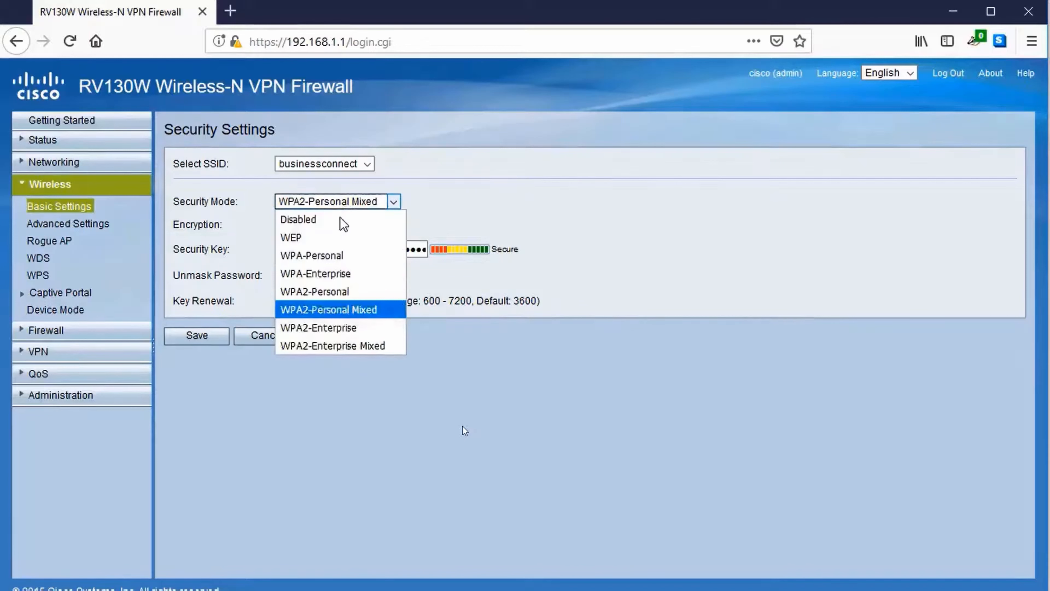
left_click(338, 292)
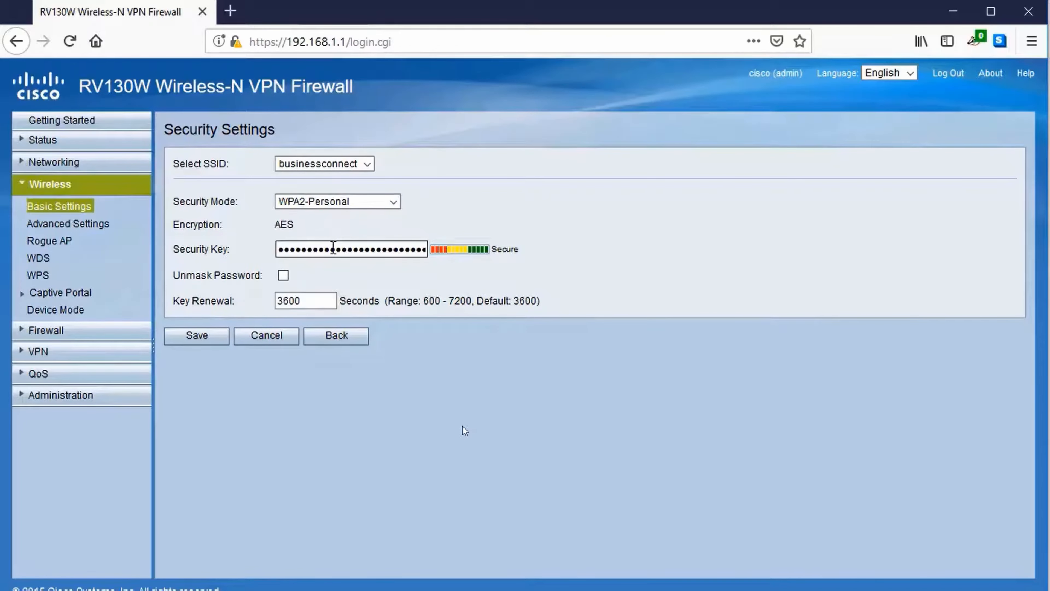
Step: Enter a new WPA2 security key for businessconnect, verify it unmasked, and save
key("Tab")
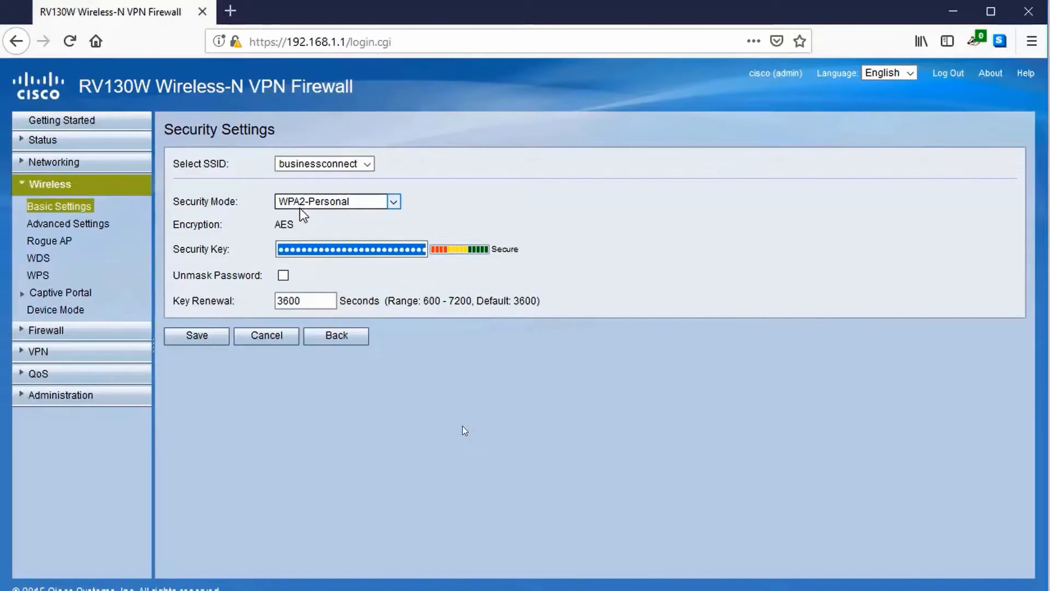
type("c••••••••")
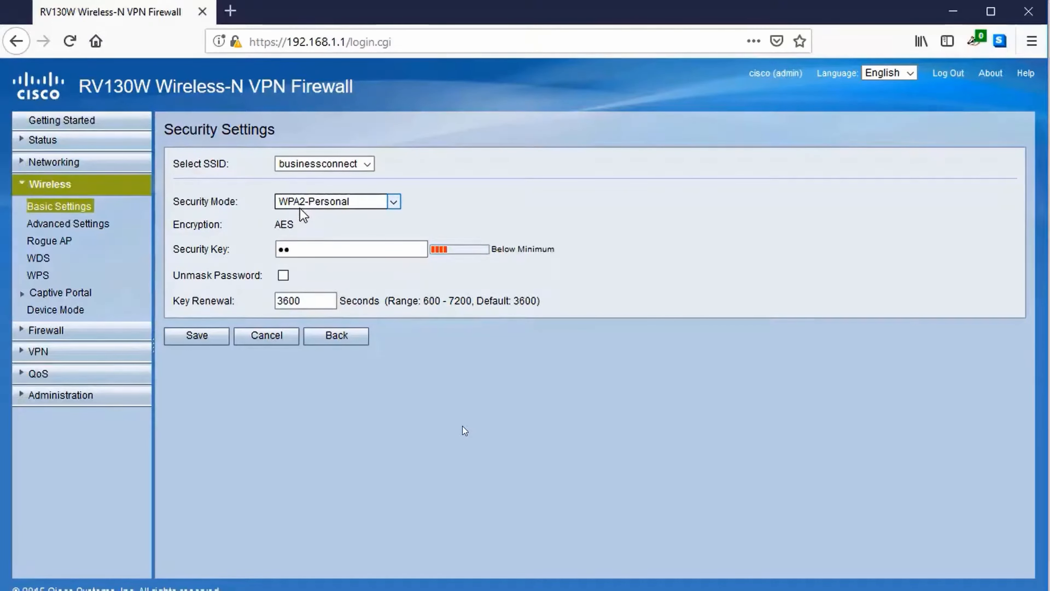
type("•••••••")
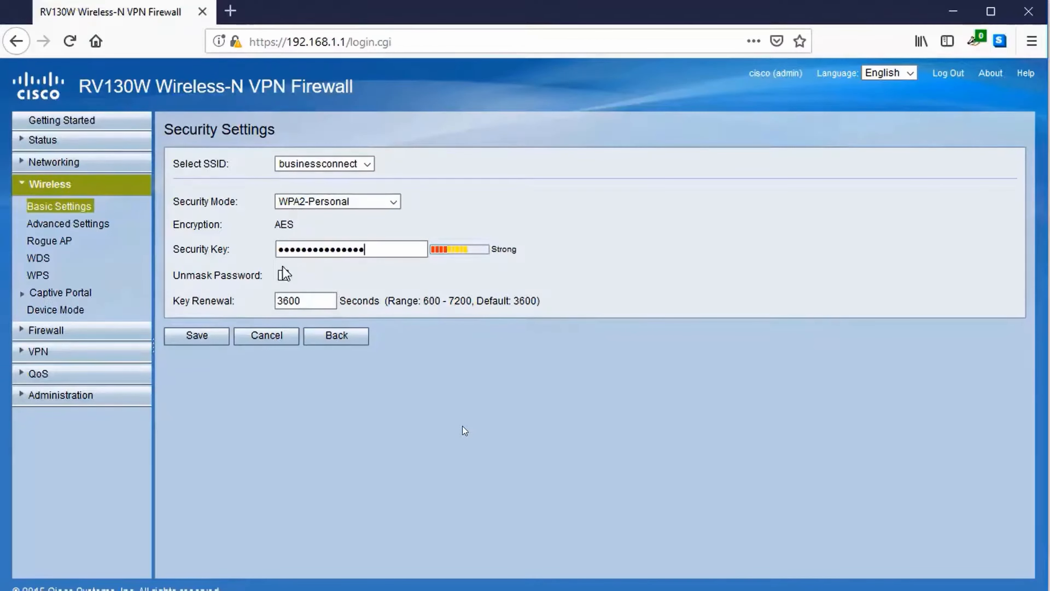
left_click(284, 276)
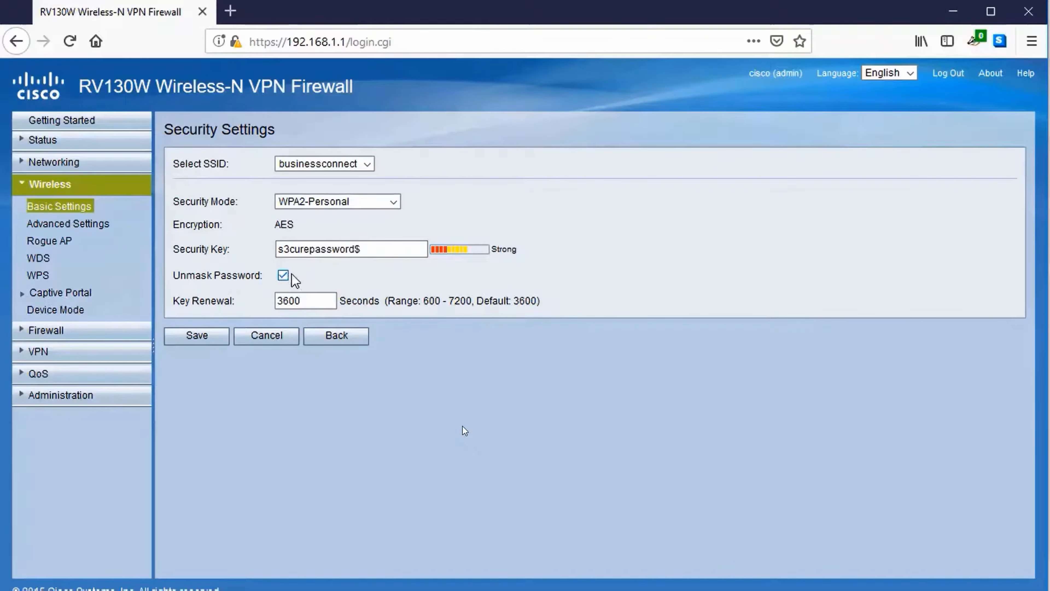
left_click_drag(354, 251, 408, 253)
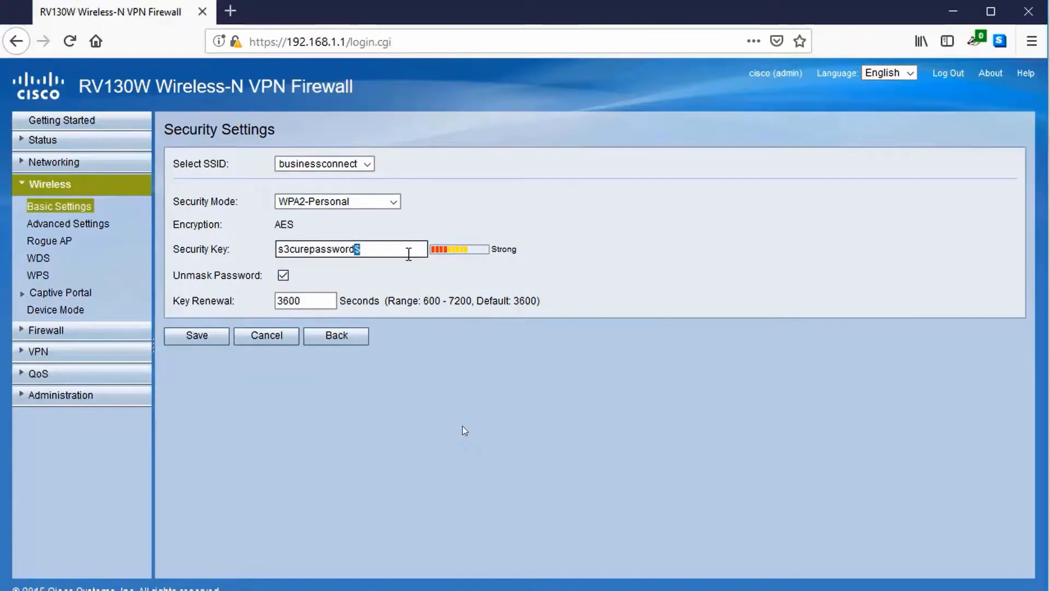
triple_click(408, 256)
left_click(375, 277)
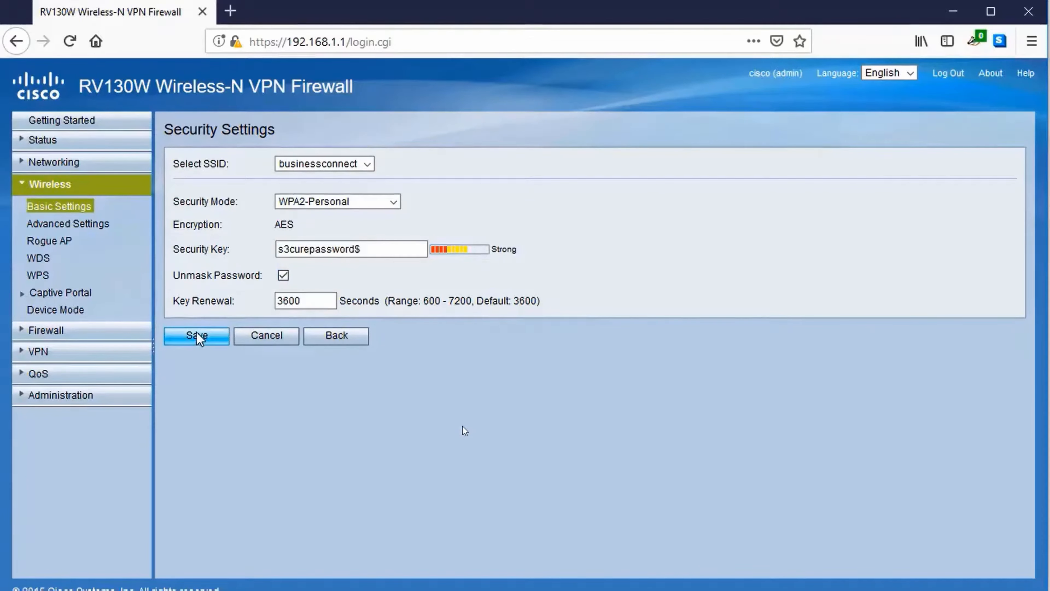
left_click(351, 249)
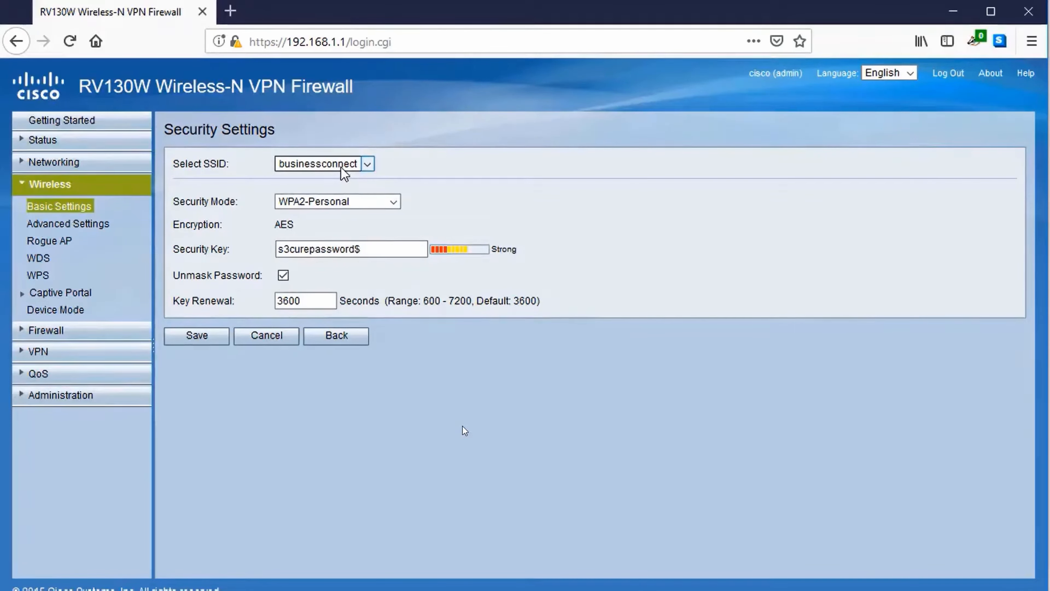
left_click(208, 334)
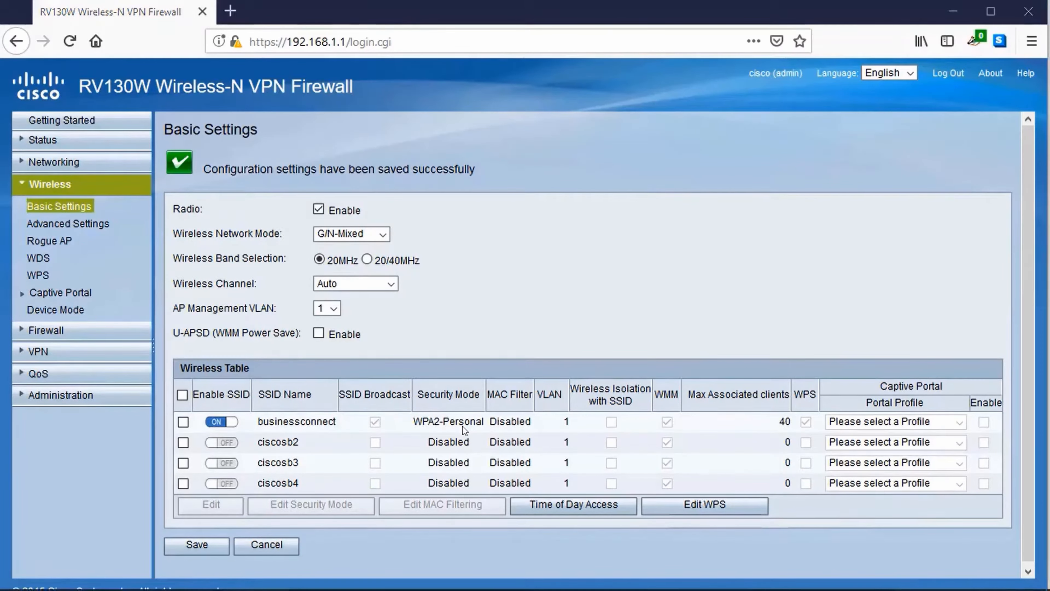
left_click(909, 589)
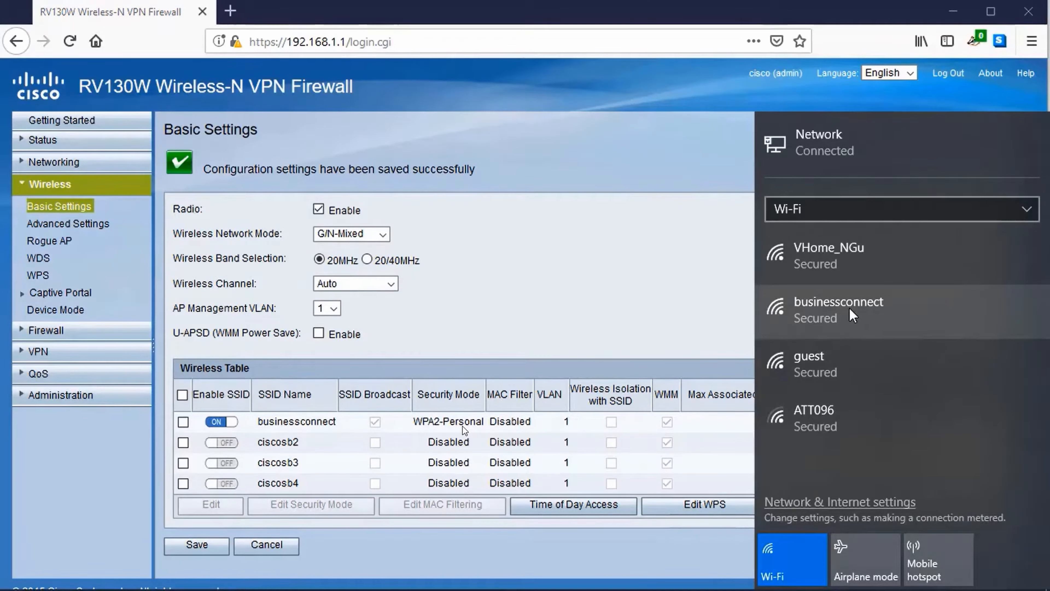
Step: Connect the laptop to businessconnect by pasting the security key, then close the flyout
left_click(847, 307)
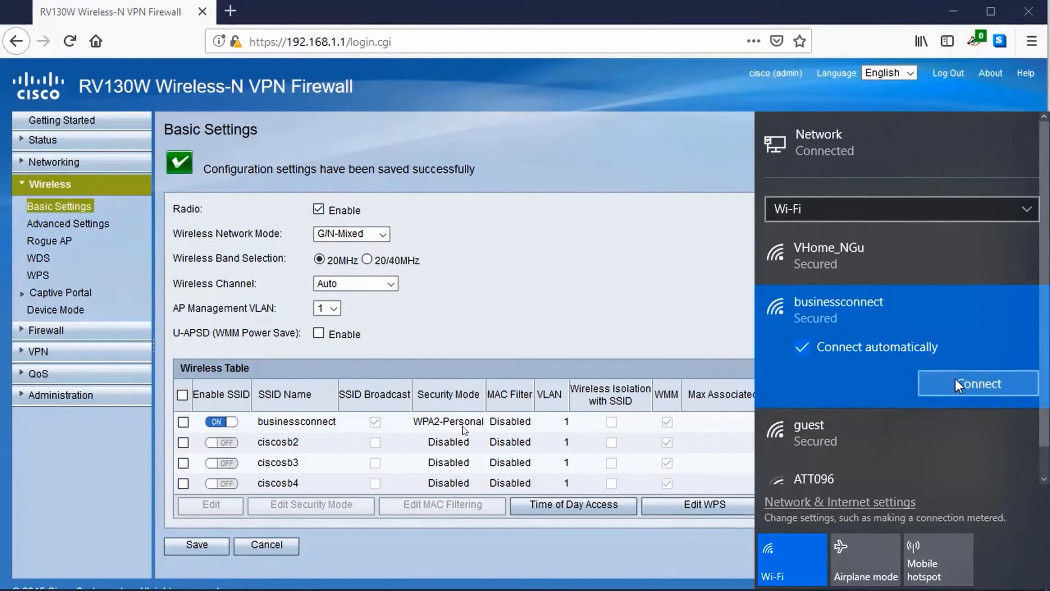
left_click(947, 383)
key("ctrl+v")
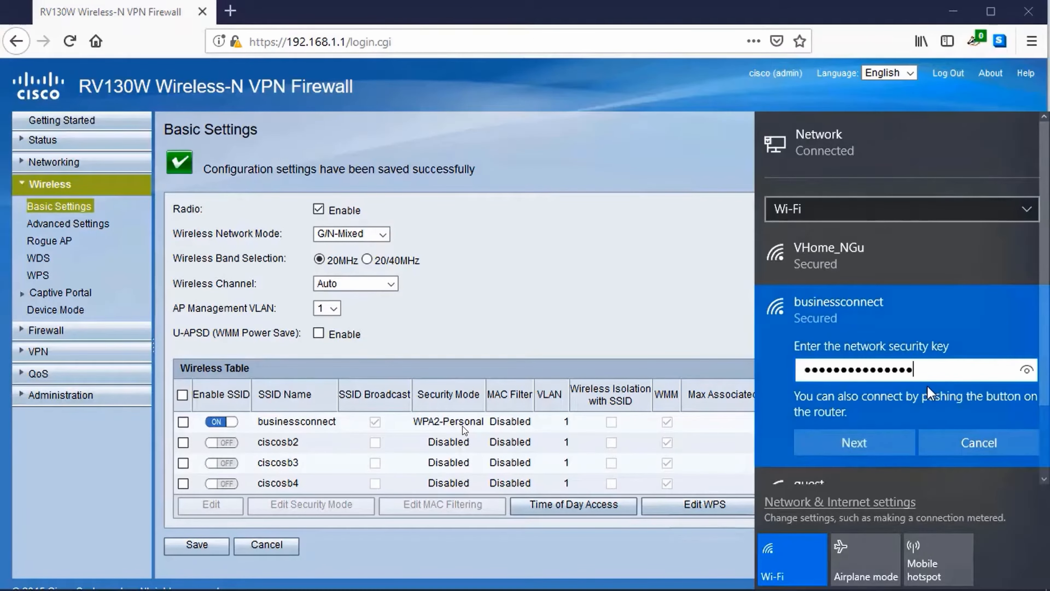
left_click(1027, 369)
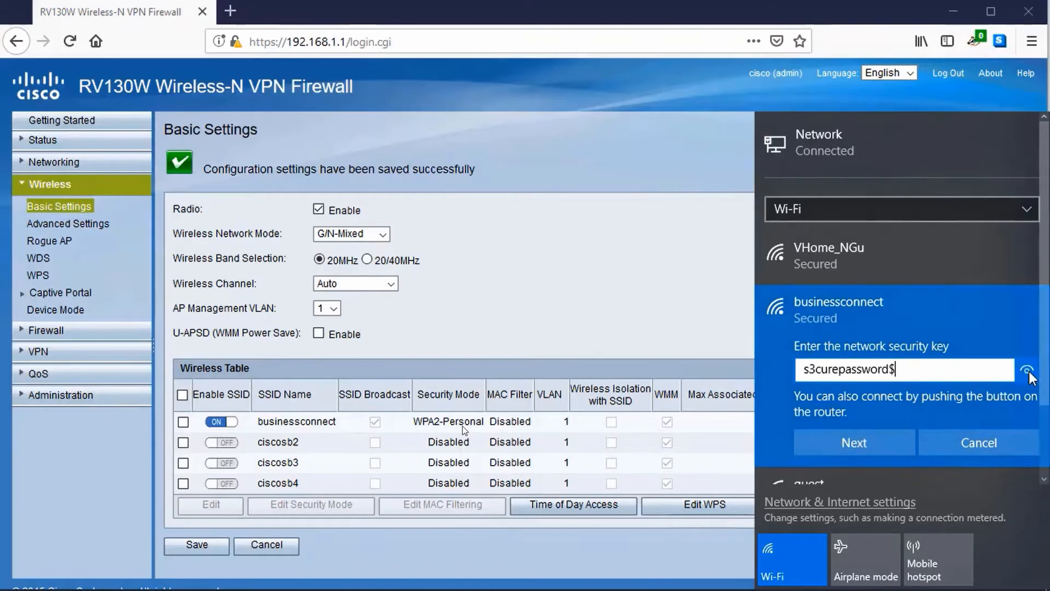
left_click(820, 445)
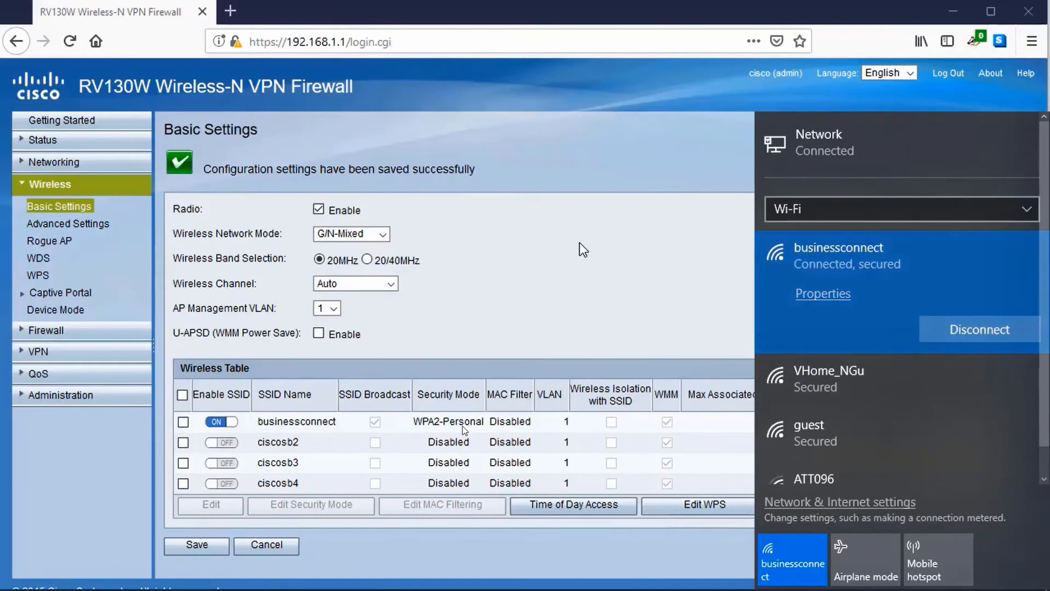
left_click(581, 250)
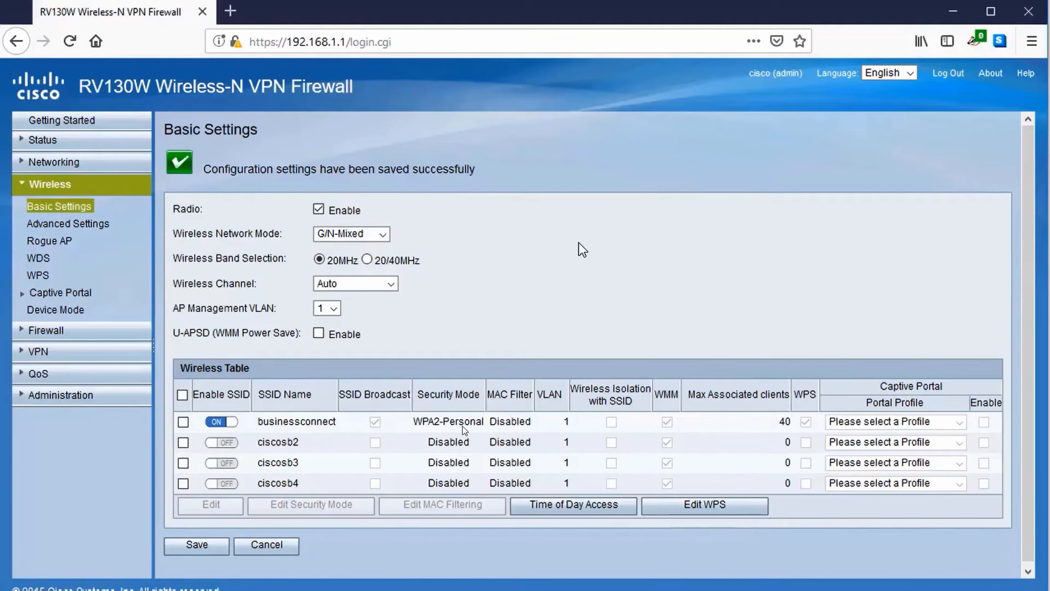